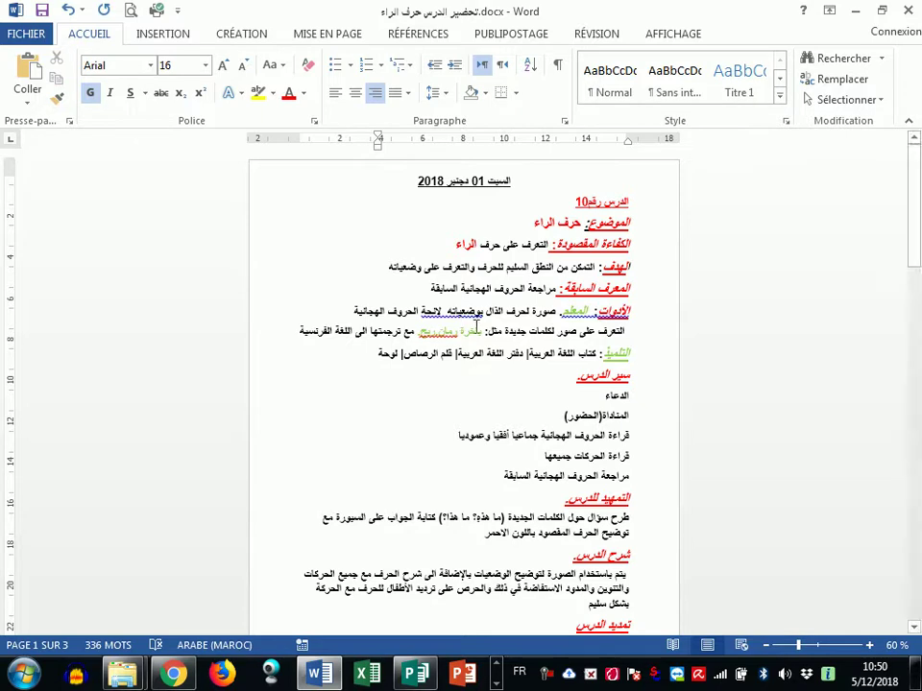
Paste another copy of the lesson text after the last line of the document
{"action": "scroll", "coordinate": [476, 356], "scroll_direction": "down", "scroll_amount": 5}
{"action": "scroll", "coordinate": [487, 377], "scroll_direction": "down", "scroll_amount": 10}
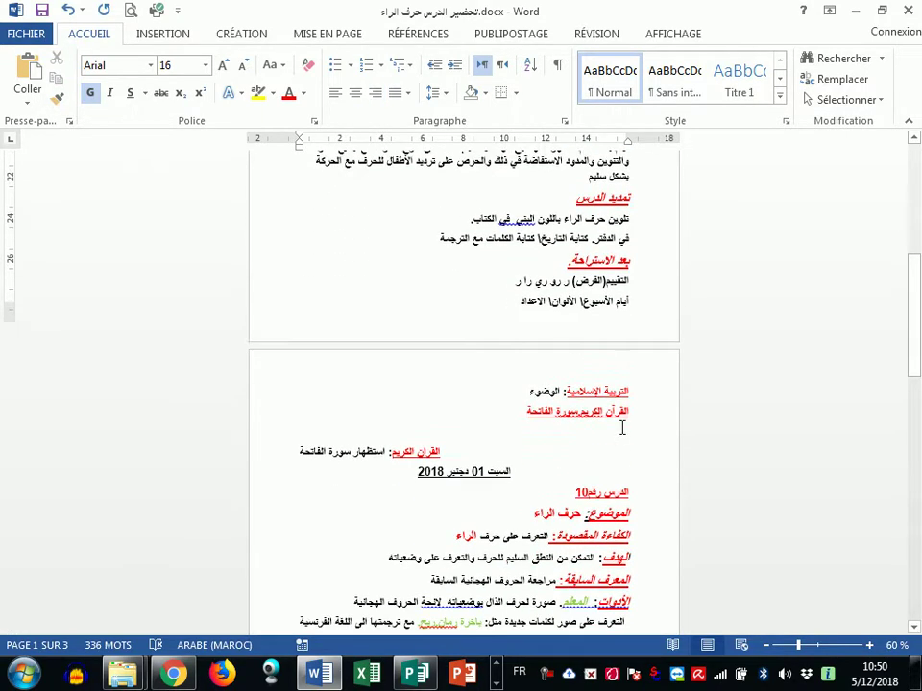
{"action": "left_click", "coordinate": [452, 499]}
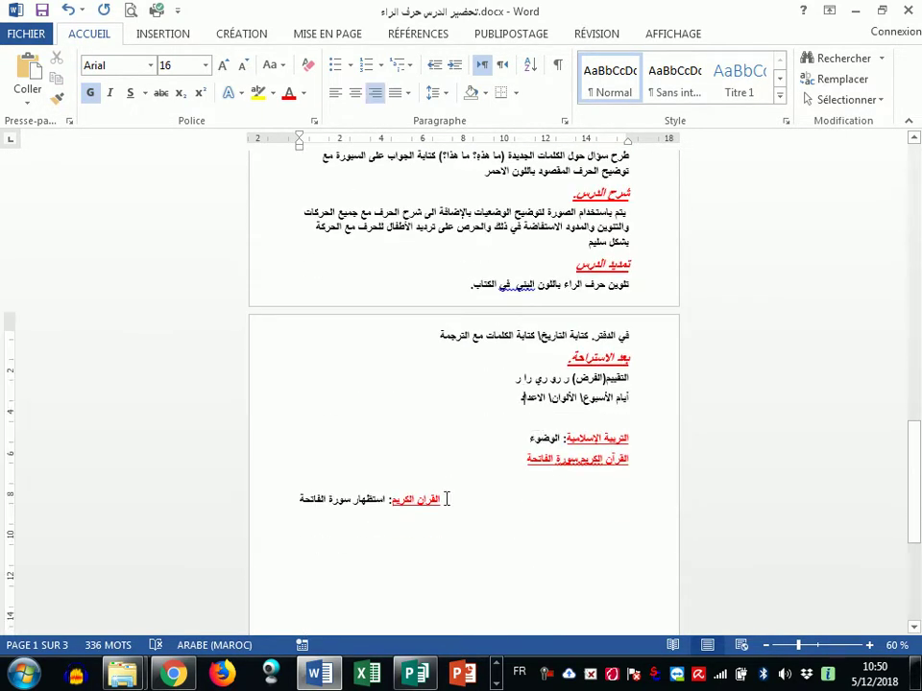
{"action": "scroll", "coordinate": [448, 505], "scroll_direction": "down", "scroll_amount": 2}
{"action": "key", "text": "ctrl+v"}
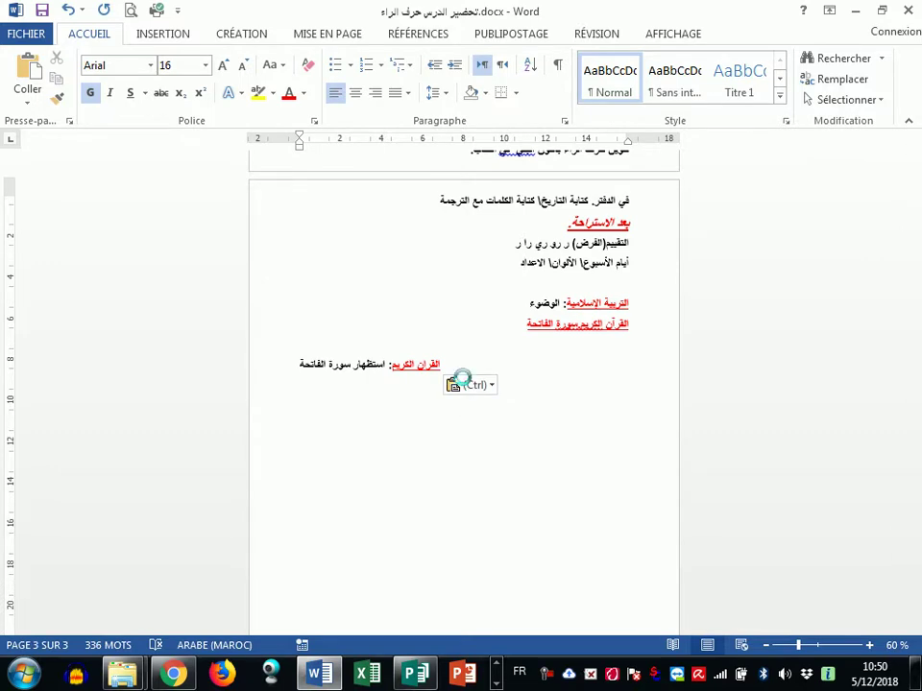
{"action": "key", "text": "Return"}
{"action": "scroll", "coordinate": [515, 393], "scroll_direction": "up", "scroll_amount": 3}
{"action": "scroll", "coordinate": [523, 418], "scroll_direction": "down", "scroll_amount": 2}
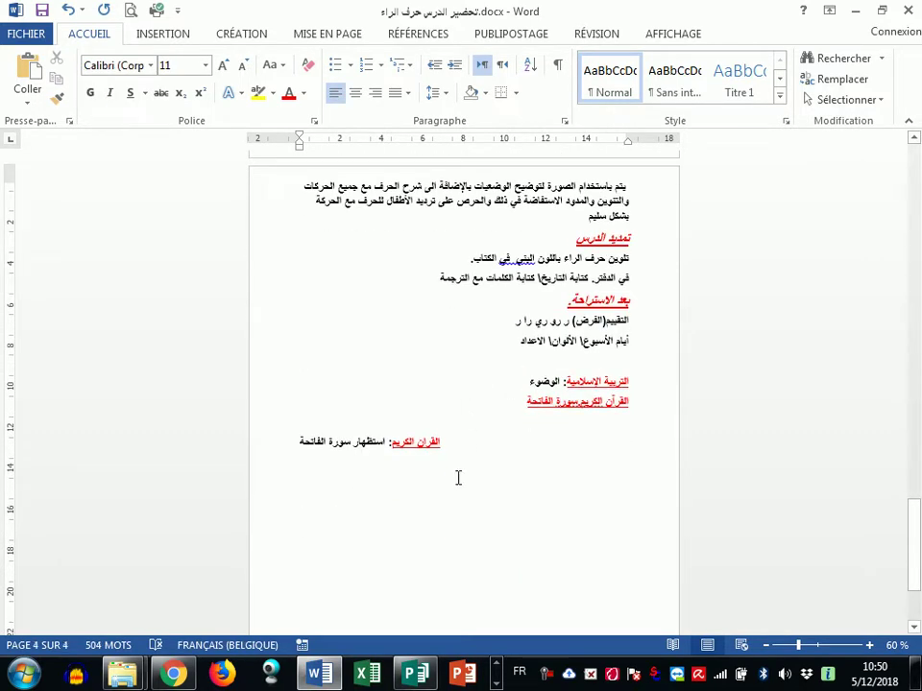
{"action": "scroll", "coordinate": [457, 477], "scroll_direction": "up", "scroll_amount": 3}
{"action": "key", "text": "ctrl+v"}
{"action": "scroll", "coordinate": [457, 452], "scroll_direction": "down", "scroll_amount": 6}
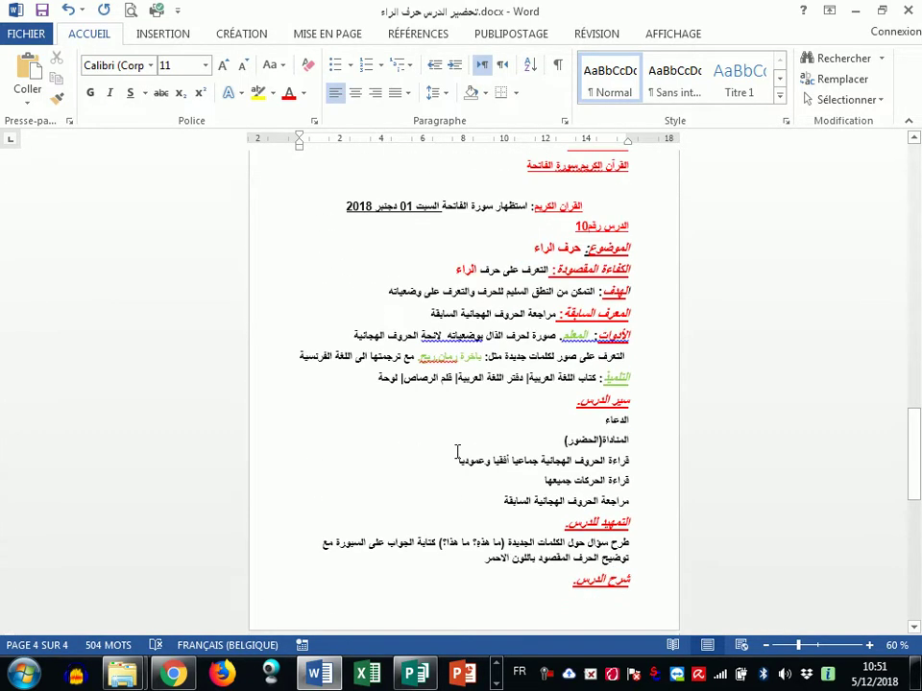
{"action": "scroll", "coordinate": [459, 432], "scroll_direction": "up", "scroll_amount": 4}
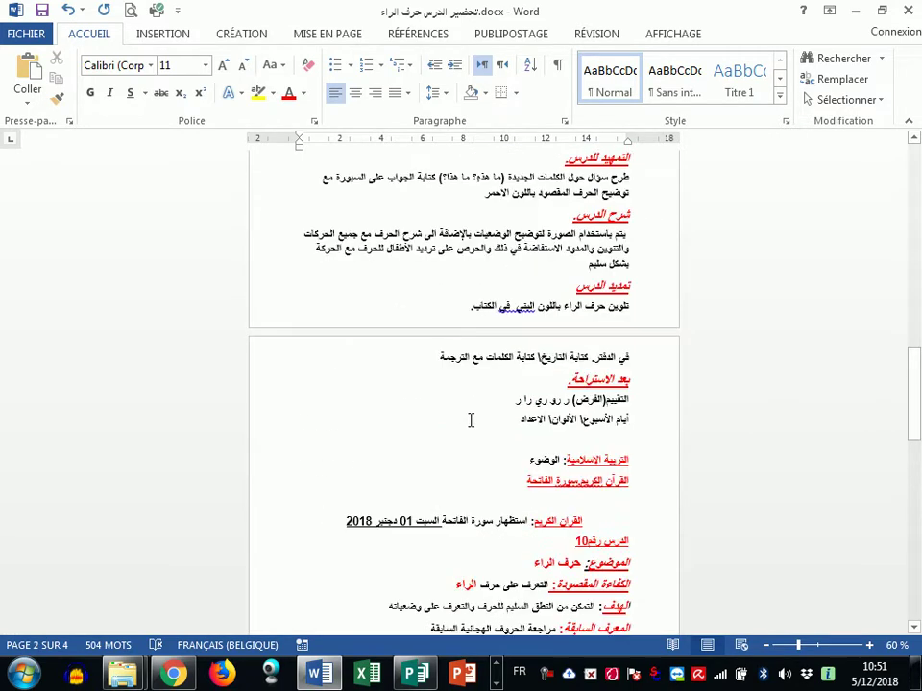
Copy the entire document text and switch to Publisher
{"action": "key", "text": "ctrl+a"}
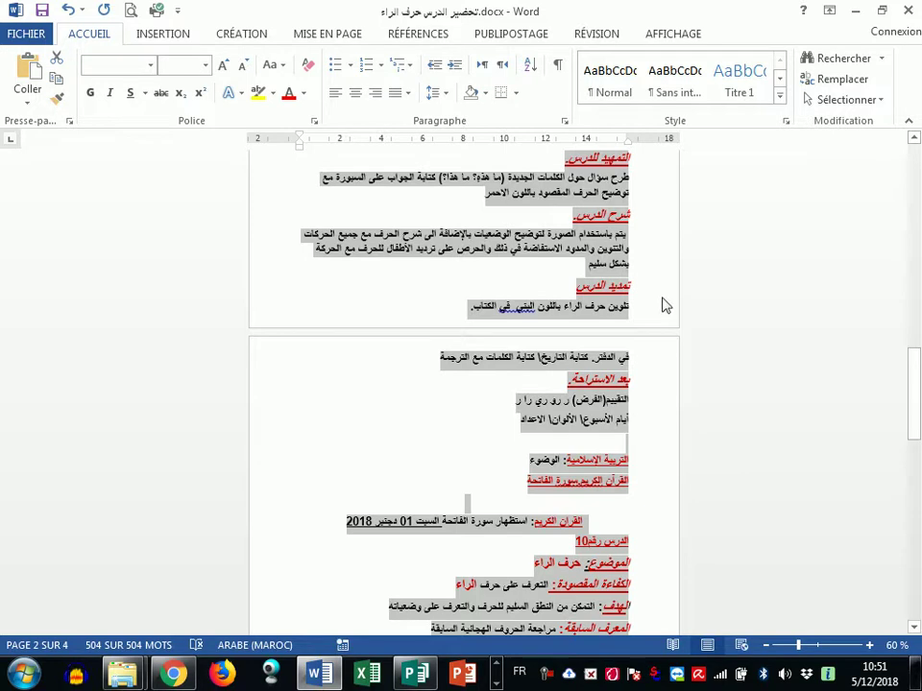
{"action": "right_click", "coordinate": [497, 198]}
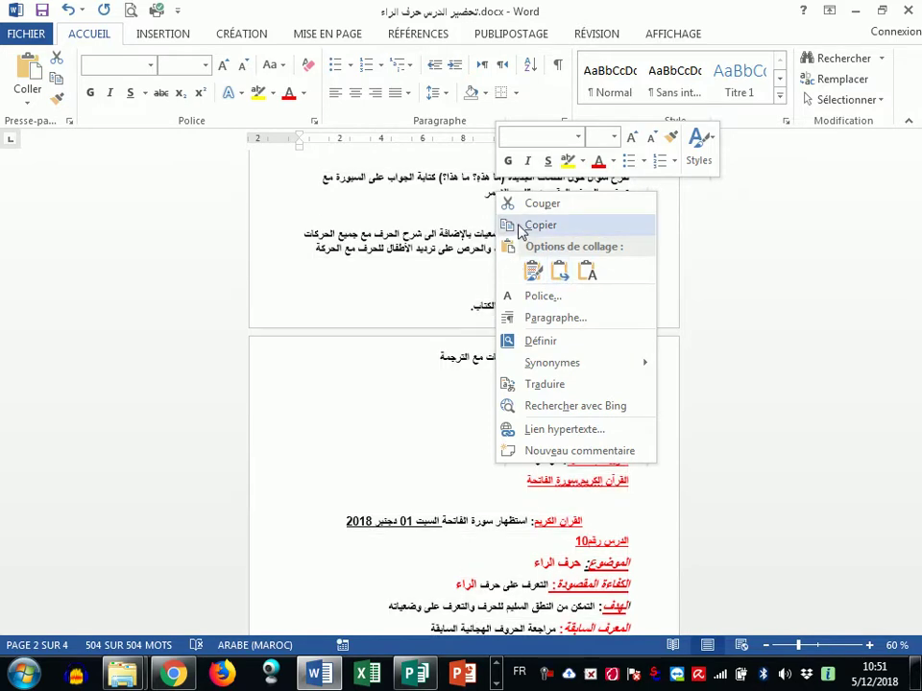
{"action": "left_click", "coordinate": [540, 224]}
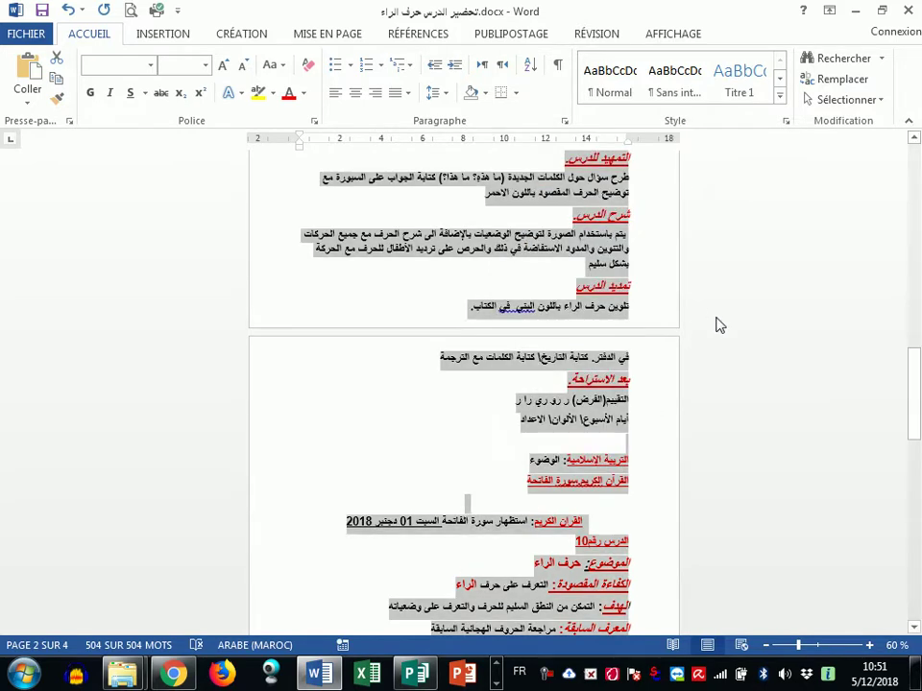
{"action": "left_click", "coordinate": [854, 10]}
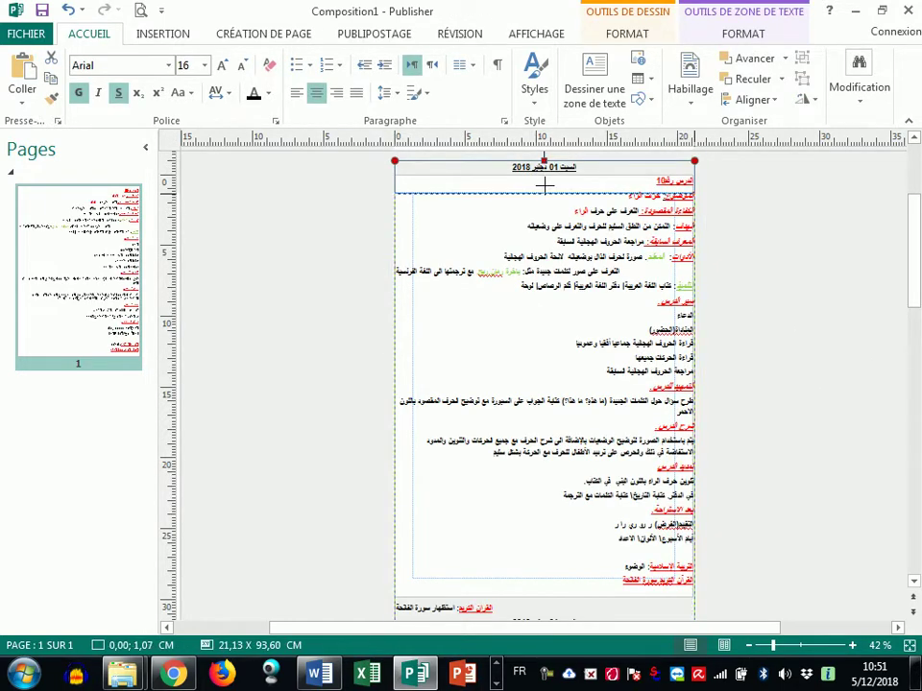
Narrow the lesson text box from both sides to the page margins, about 18.46 cm wide
{"action": "scroll", "coordinate": [551, 342], "scroll_direction": "down", "scroll_amount": 3}
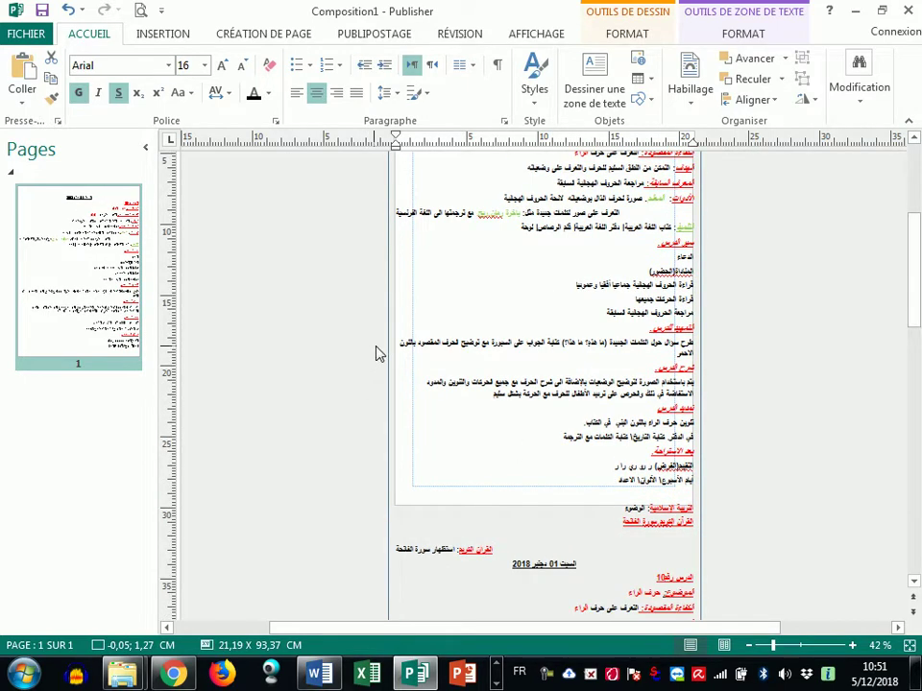
{"action": "scroll", "coordinate": [436, 520], "scroll_direction": "down", "scroll_amount": 5}
{"action": "scroll", "coordinate": [424, 516], "scroll_direction": "down", "scroll_amount": 3}
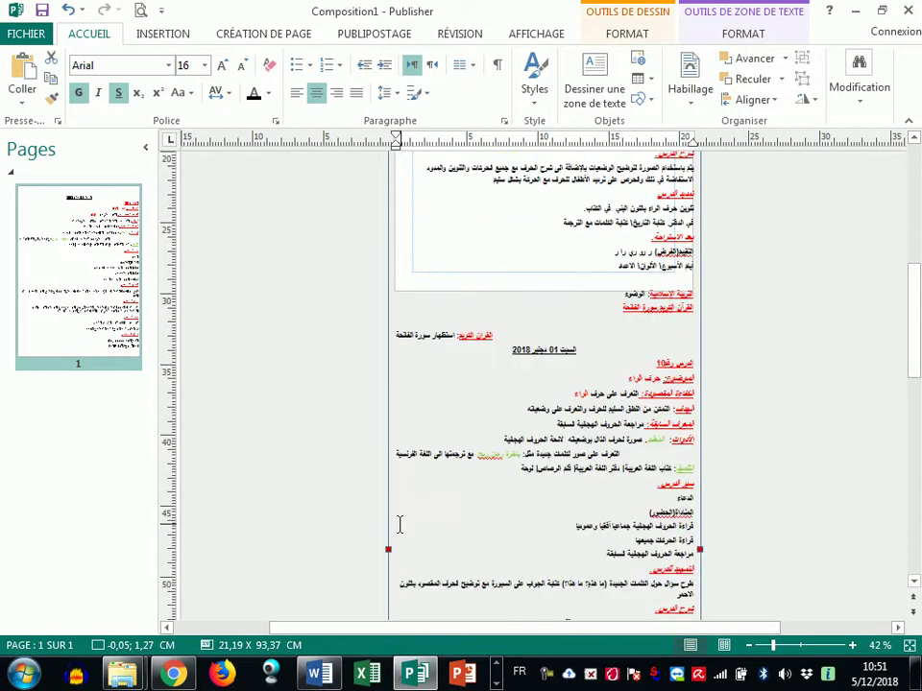
{"action": "mouse_move", "coordinate": [385, 548]}
{"action": "left_mouse_down"}
{"action": "mouse_move", "coordinate": [391, 605]}
{"action": "mouse_move", "coordinate": [403, 548]}
{"action": "left_mouse_up"}
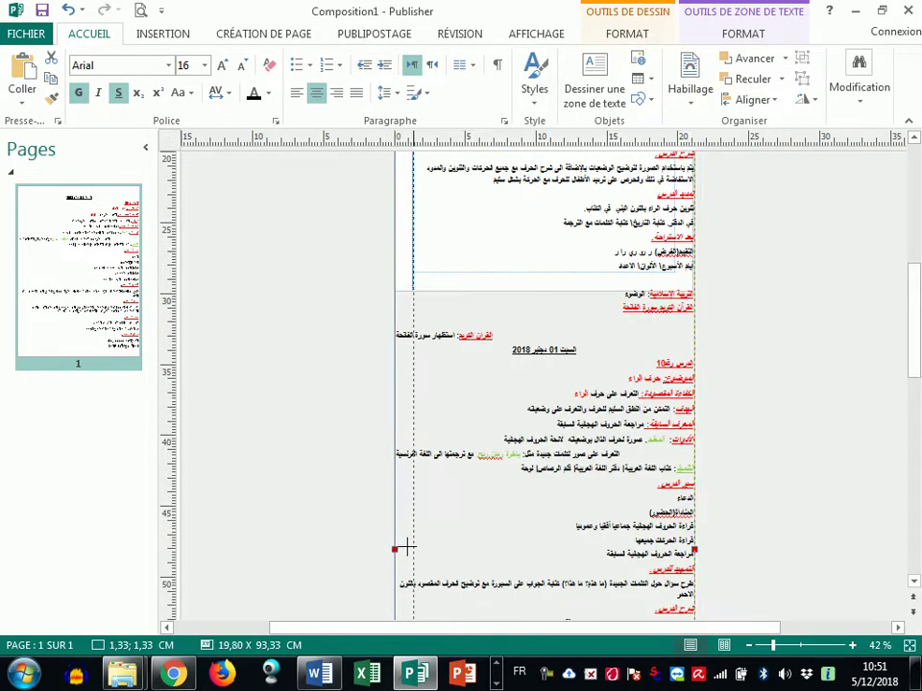
{"action": "scroll", "coordinate": [427, 356], "scroll_direction": "up", "scroll_amount": 4}
{"action": "scroll", "coordinate": [427, 356], "scroll_direction": "up", "scroll_amount": 3}
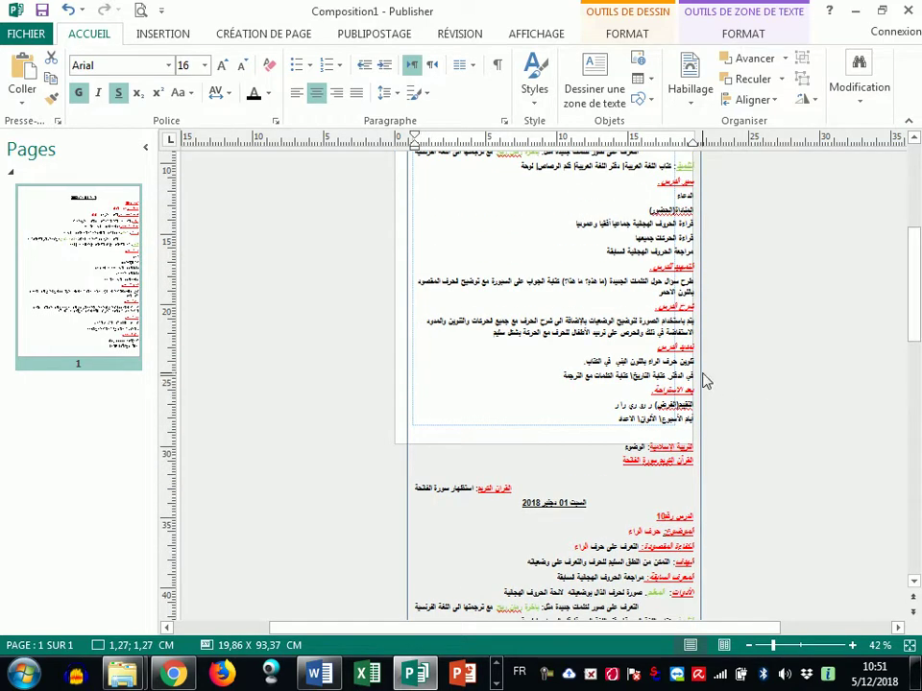
{"action": "scroll", "coordinate": [704, 381], "scroll_direction": "down", "scroll_amount": 8}
{"action": "left_click_drag", "start_coordinate": [701, 520], "coordinate": [679, 520]}
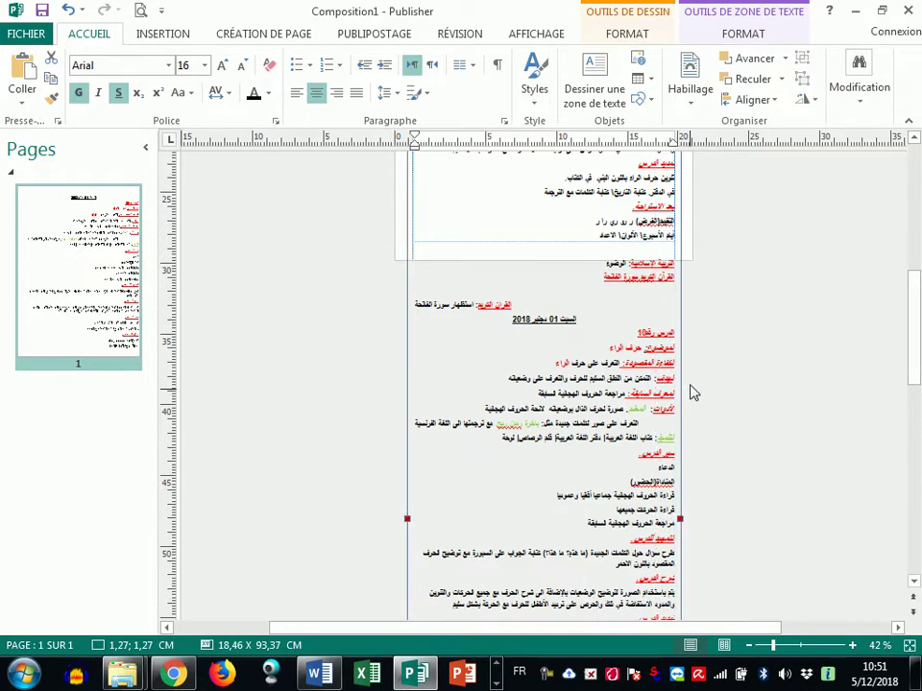
{"action": "scroll", "coordinate": [694, 403], "scroll_direction": "up", "scroll_amount": 10}
{"action": "left_click", "coordinate": [751, 482]}
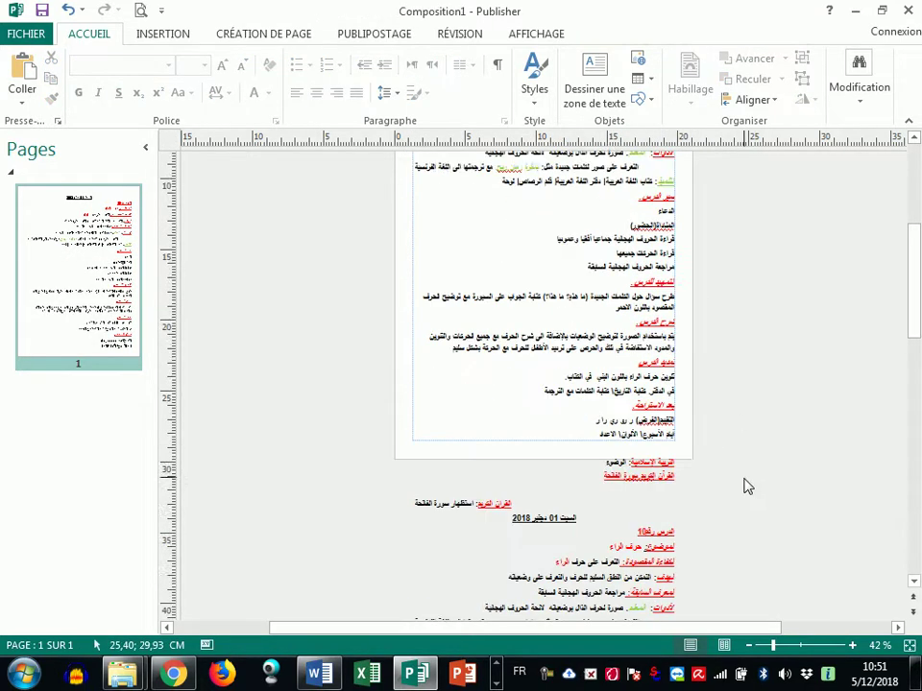
Shorten the text box from its lower edge to the page's bottom margin, about 27.16 cm high
{"action": "scroll", "coordinate": [751, 482], "scroll_direction": "down", "scroll_amount": 3}
{"action": "left_click", "coordinate": [587, 501]}
{"action": "scroll", "coordinate": [624, 437], "scroll_direction": "down", "scroll_amount": 10}
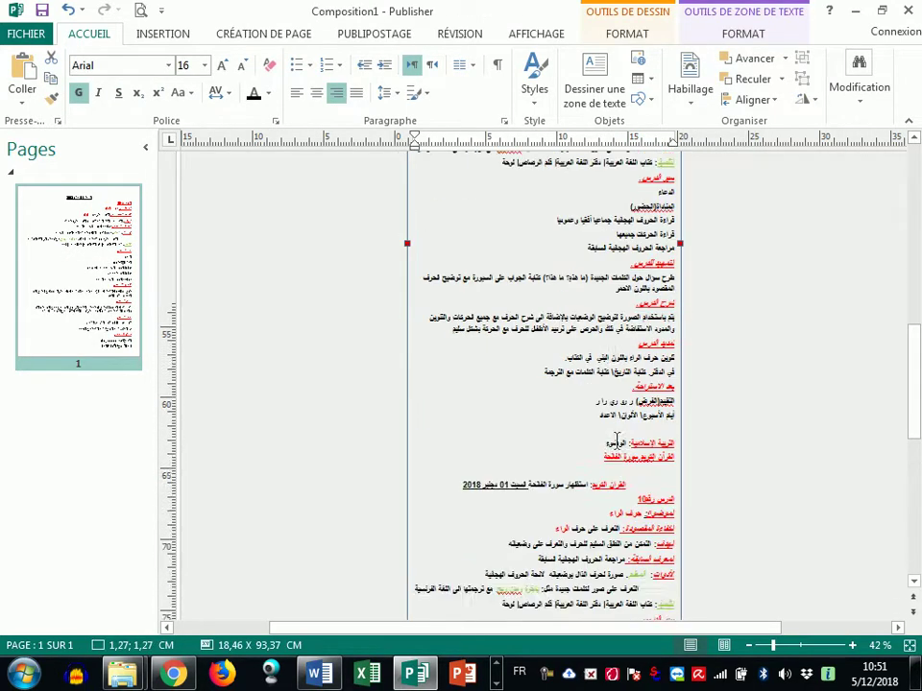
{"action": "scroll", "coordinate": [620, 433], "scroll_direction": "down", "scroll_amount": 10}
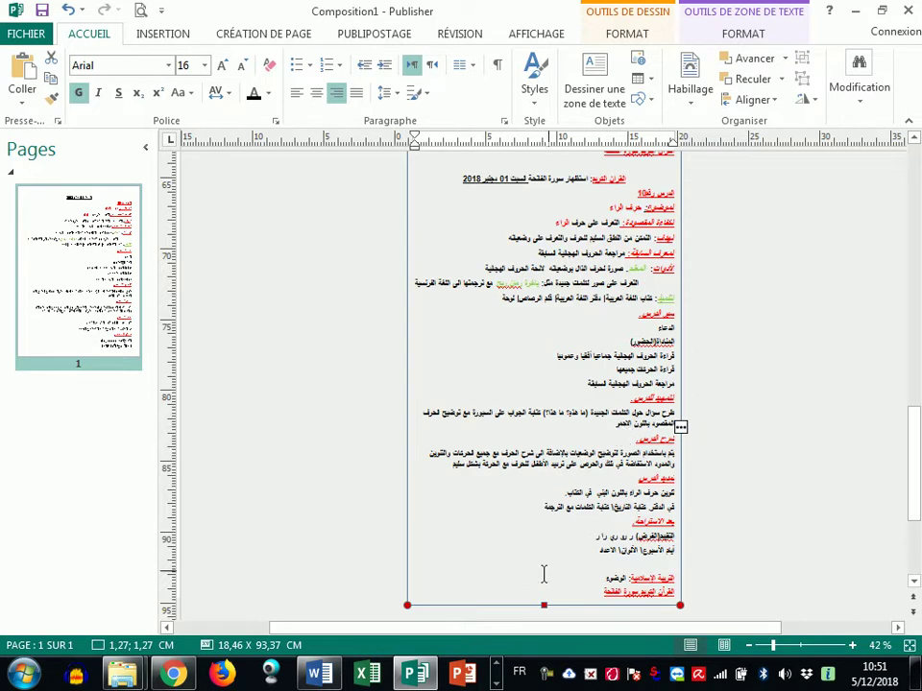
{"action": "left_click_drag", "start_coordinate": [542, 602], "coordinate": [533, 144]}
{"action": "scroll", "coordinate": [577, 423], "scroll_direction": "up", "scroll_amount": 3}
{"action": "scroll", "coordinate": [566, 421], "scroll_direction": "up", "scroll_amount": 5}
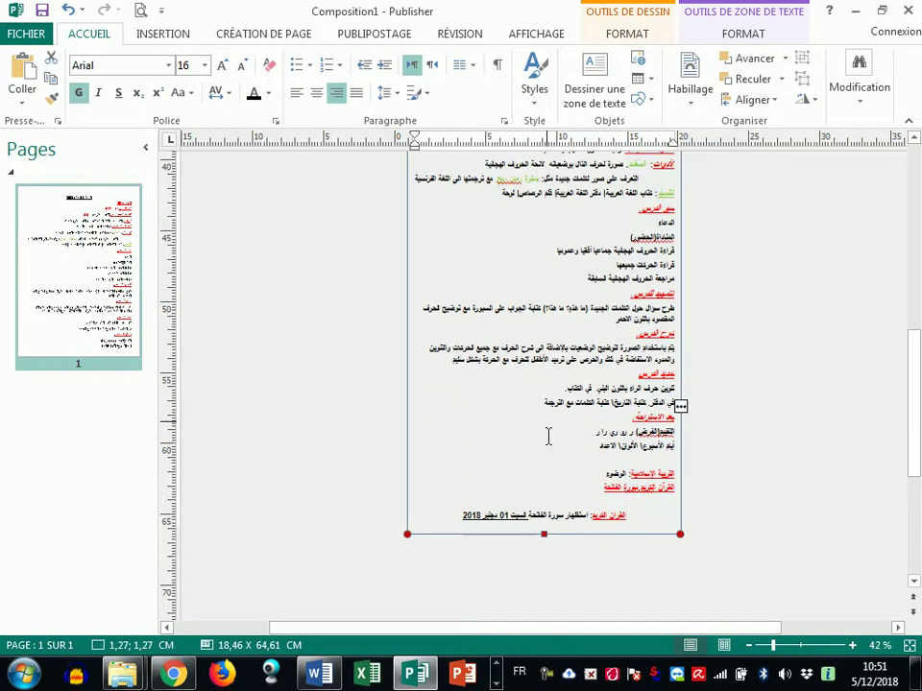
{"action": "left_click_drag", "start_coordinate": [541, 536], "coordinate": [546, 182]}
{"action": "scroll", "coordinate": [586, 349], "scroll_direction": "up", "scroll_amount": 5}
{"action": "left_click_drag", "start_coordinate": [543, 396], "coordinate": [537, 222]}
{"action": "scroll", "coordinate": [686, 438], "scroll_direction": "up", "scroll_amount": 5}
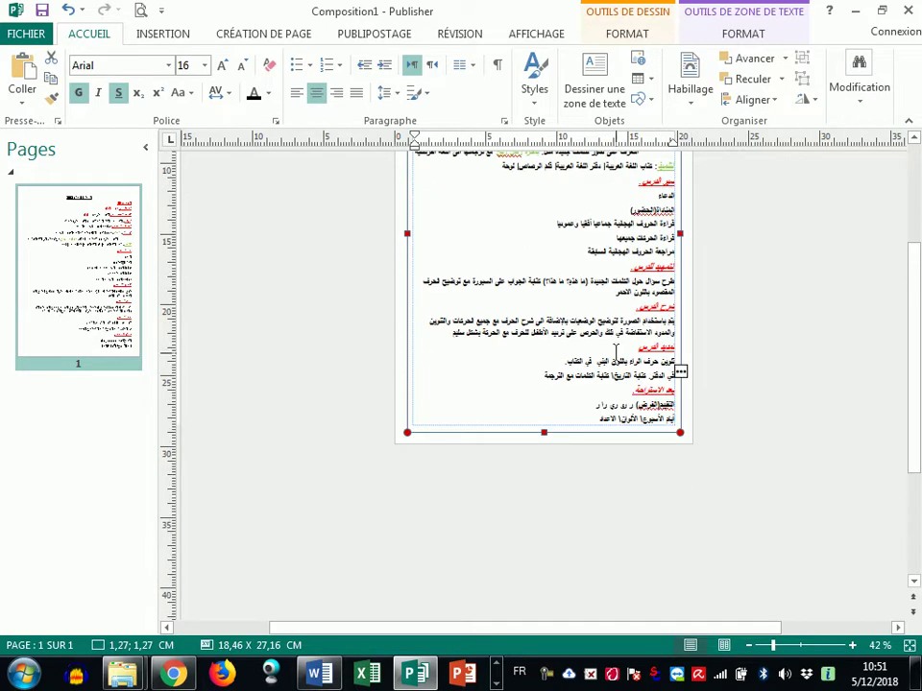
Pick up the overflow text of the page 1 text box for placing elsewhere
{"action": "left_click", "coordinate": [592, 265]}
{"action": "scroll", "coordinate": [695, 376], "scroll_direction": "up", "scroll_amount": 5}
{"action": "scroll", "coordinate": [696, 405], "scroll_direction": "down", "scroll_amount": 4}
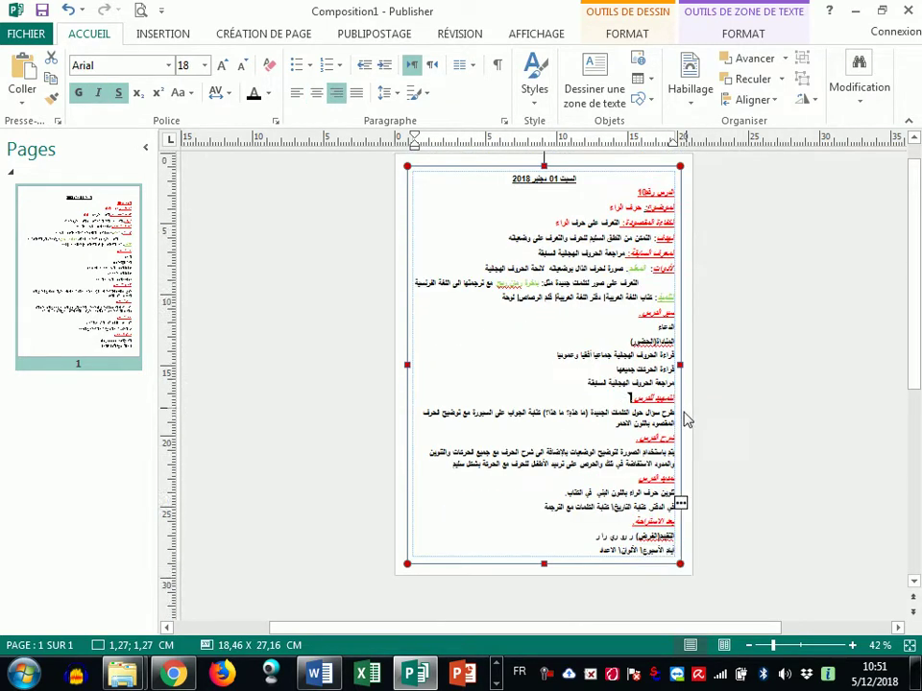
{"action": "scroll", "coordinate": [765, 528], "scroll_direction": "up", "scroll_amount": 3}
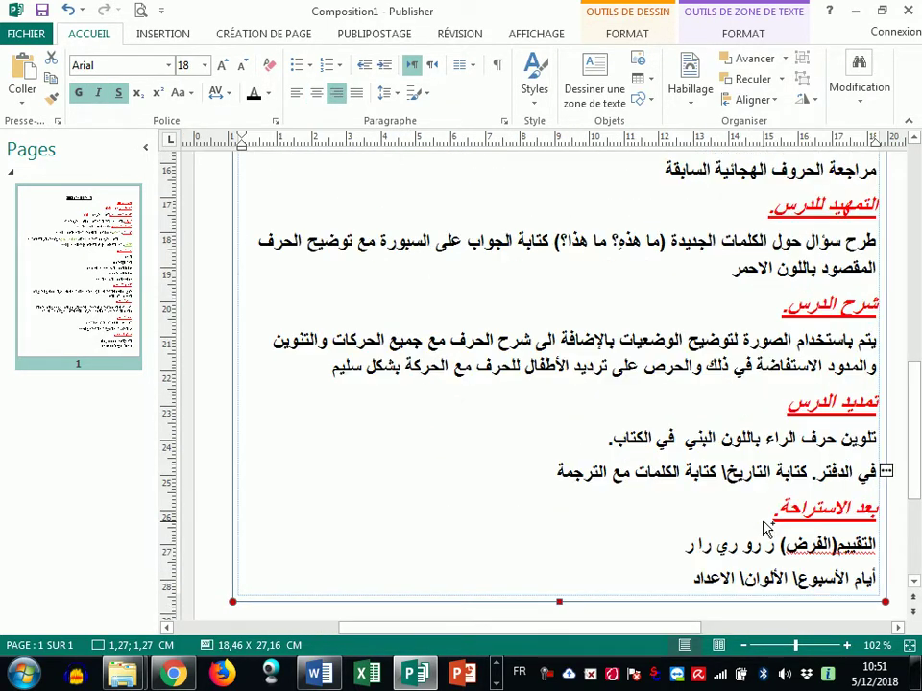
{"action": "left_click_drag", "start_coordinate": [648, 634], "coordinate": [747, 635]}
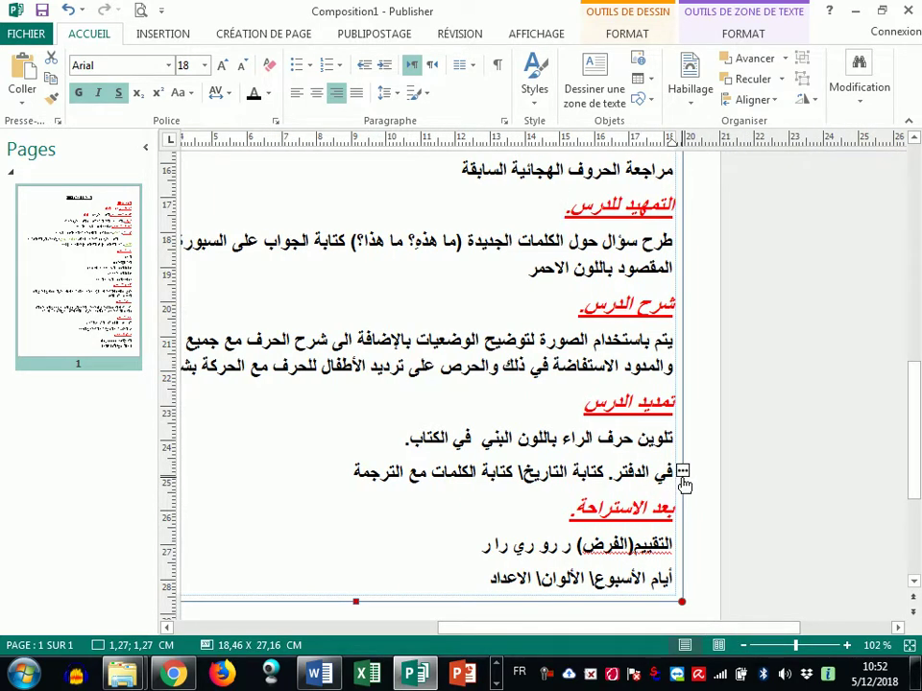
{"action": "left_click", "coordinate": [682, 471]}
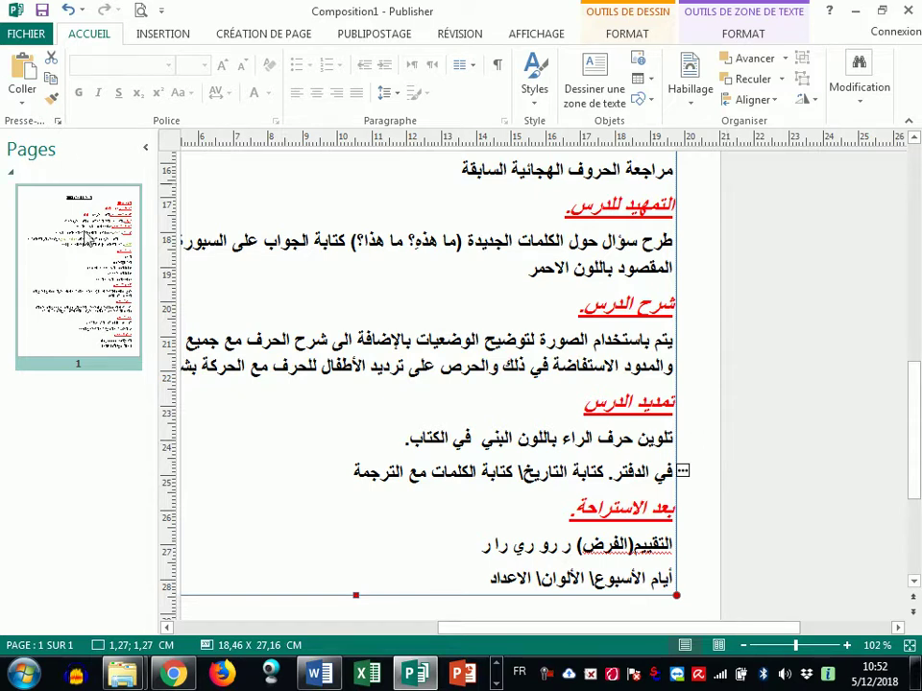
Insert a blank page after page 1
{"action": "left_click", "coordinate": [113, 327]}
{"action": "right_click", "coordinate": [81, 404]}
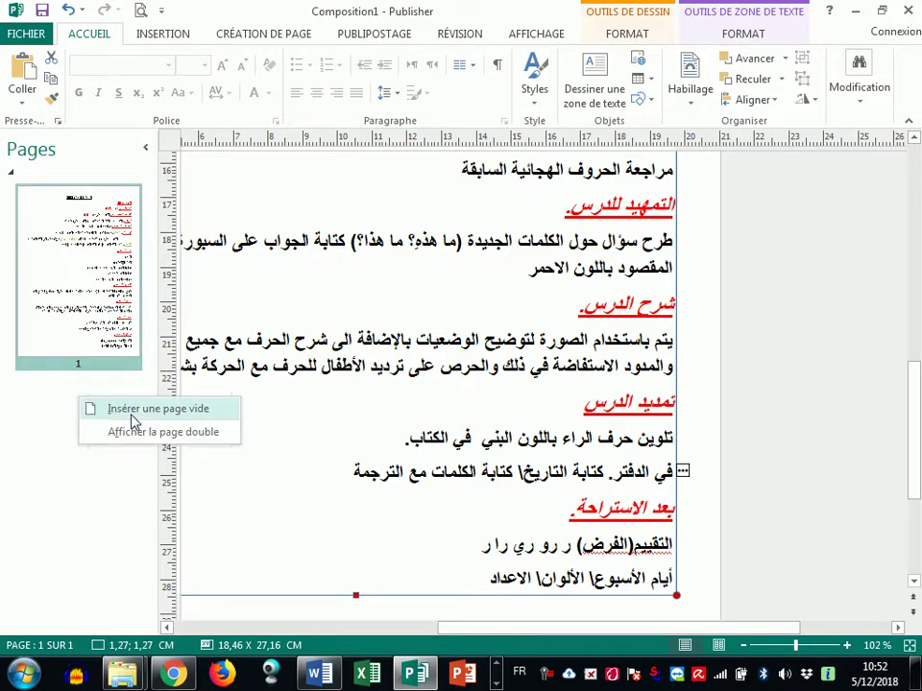
{"action": "right_click", "coordinate": [83, 334]}
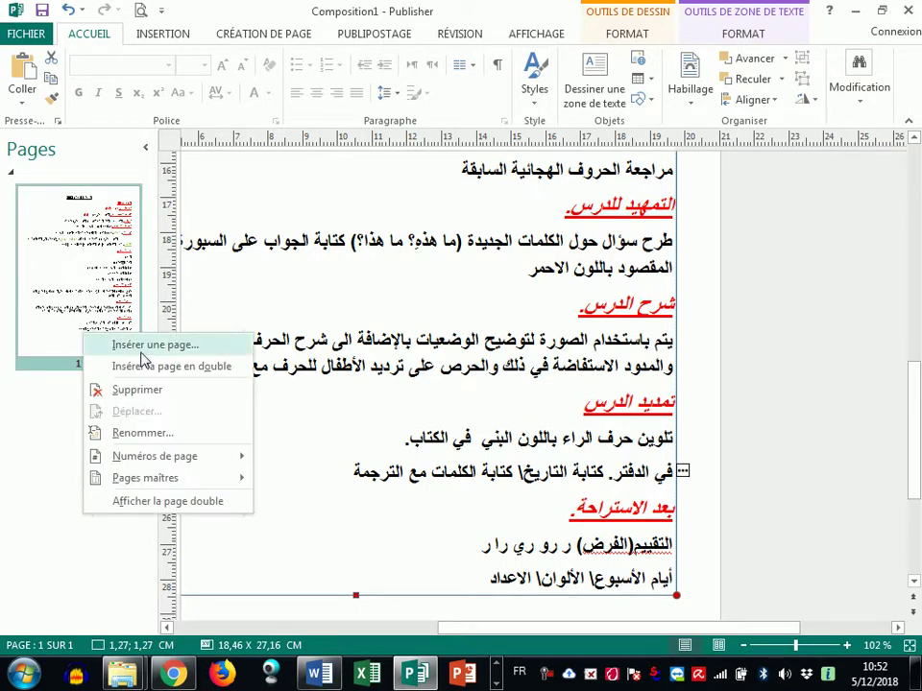
{"action": "left_click", "coordinate": [29, 424]}
{"action": "right_click", "coordinate": [28, 422]}
{"action": "left_click", "coordinate": [69, 427]}
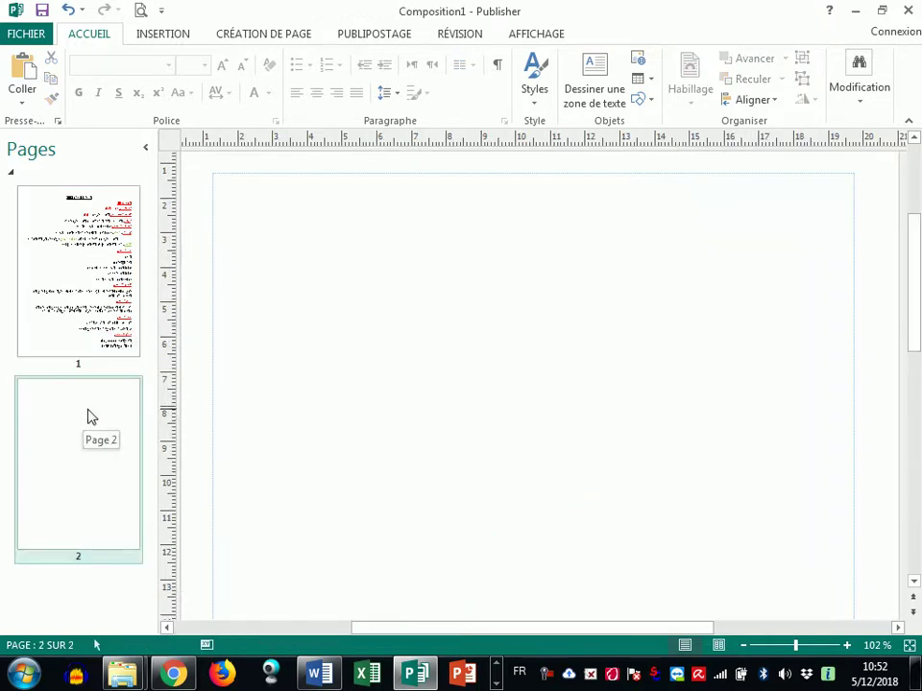
Try pouring the overflow text straight onto the blank page 2, and undo the placement
{"action": "left_click", "coordinate": [265, 234]}
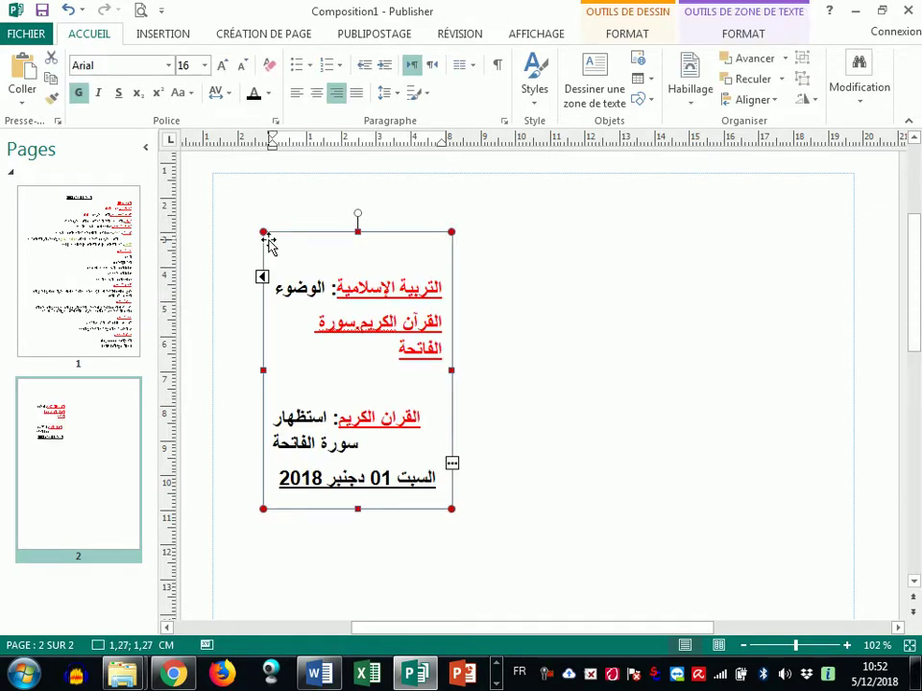
{"action": "key", "text": "ctrl+z"}
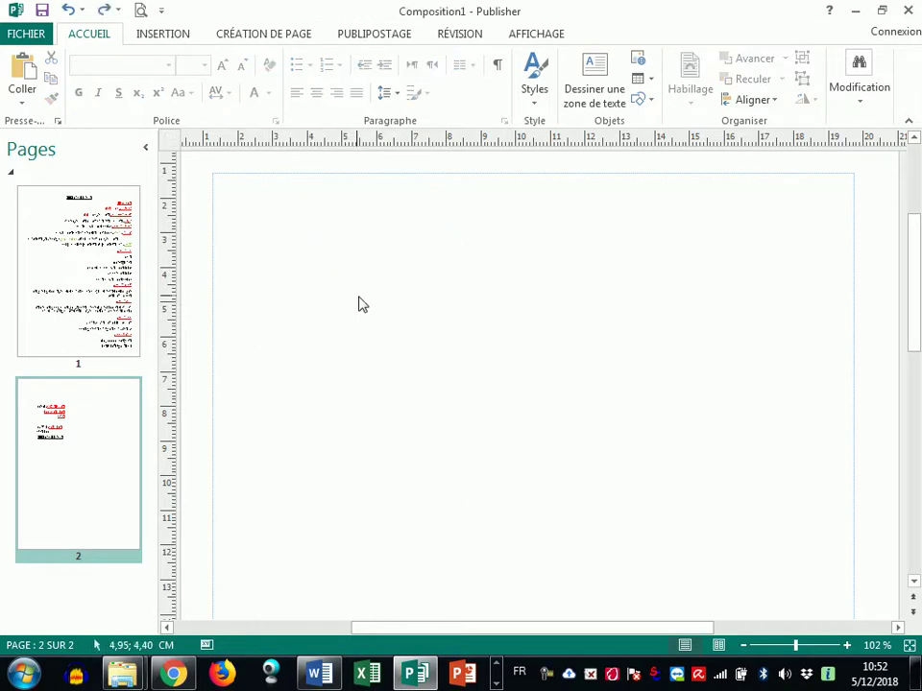
Draw a text box across the upper part of page 2 between the margins, about 18.5 x 7.9 cm
{"action": "scroll", "coordinate": [393, 345], "scroll_direction": "down", "scroll_amount": 4}
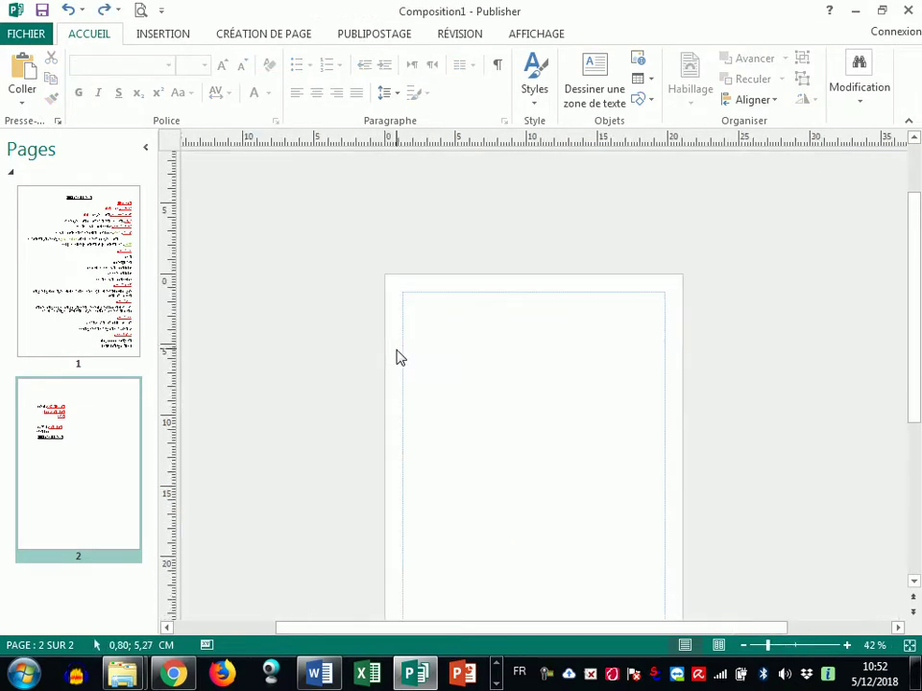
{"action": "left_click", "coordinate": [595, 89]}
{"action": "left_click_drag", "start_coordinate": [401, 292], "coordinate": [666, 404]}
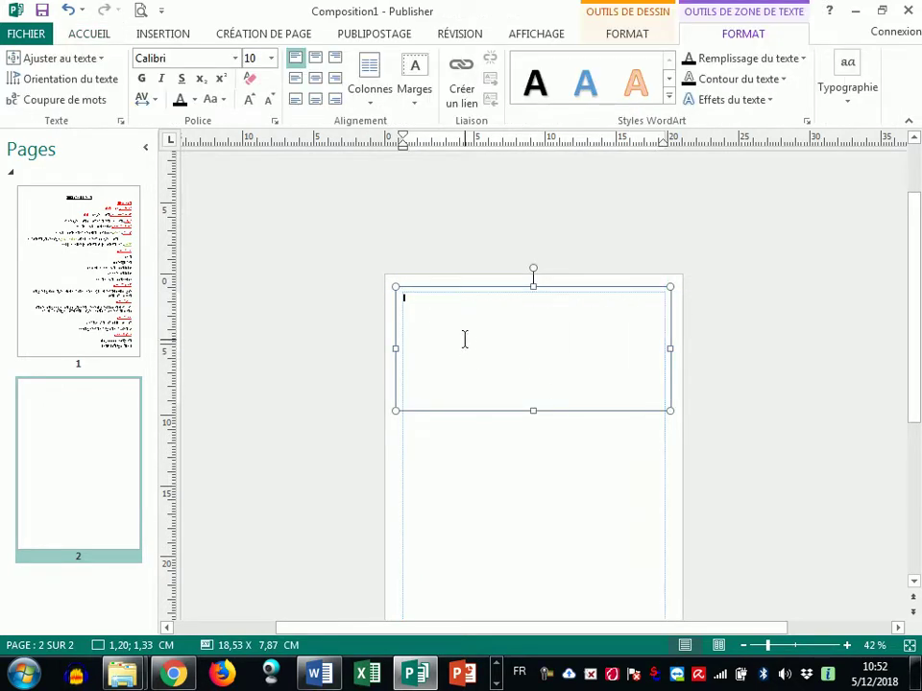
Flow the overflow text of the page 1 text box into the empty text box on page 2
{"action": "left_click", "coordinate": [82, 231]}
{"action": "scroll", "coordinate": [726, 510], "scroll_direction": "down", "scroll_amount": 5}
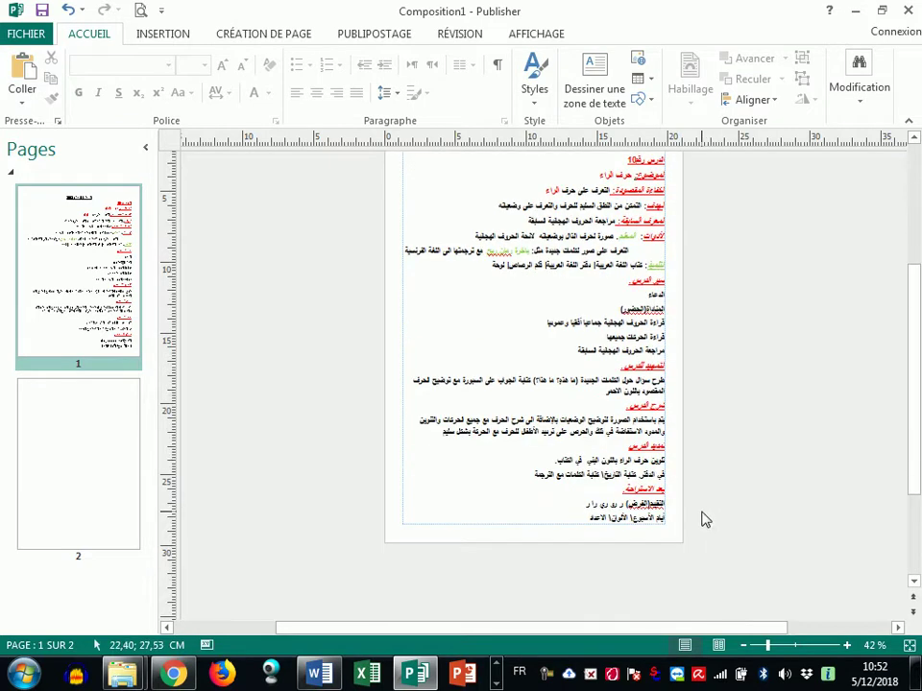
{"action": "left_click", "coordinate": [667, 476]}
{"action": "left_click_drag", "start_coordinate": [672, 473], "coordinate": [488, 269]}
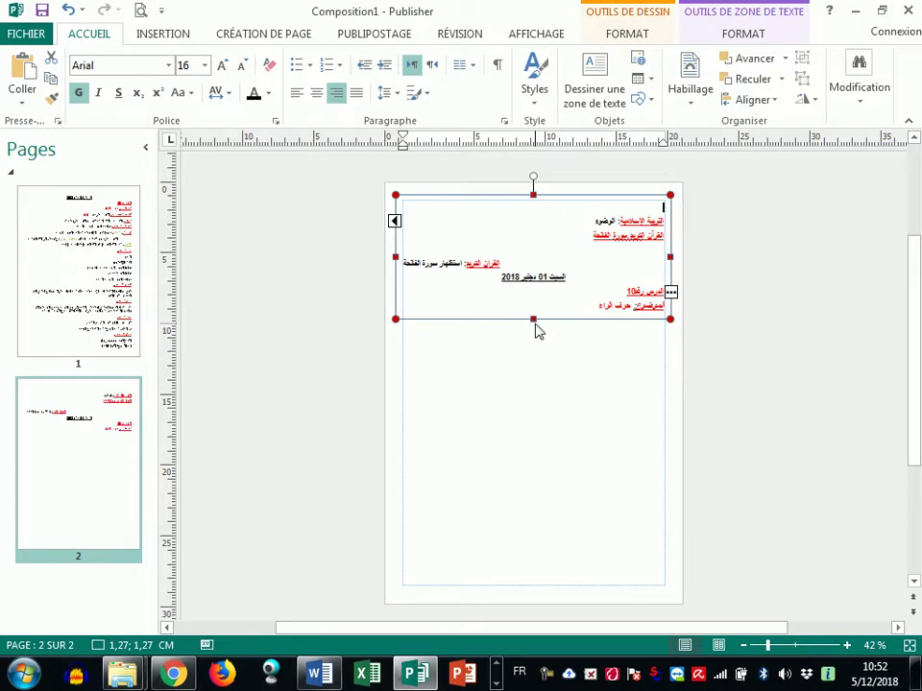
Extend the page 2 text box downward to about 24.5 cm high and return to the page 1 text box
{"action": "left_click_drag", "start_coordinate": [533, 318], "coordinate": [523, 555]}
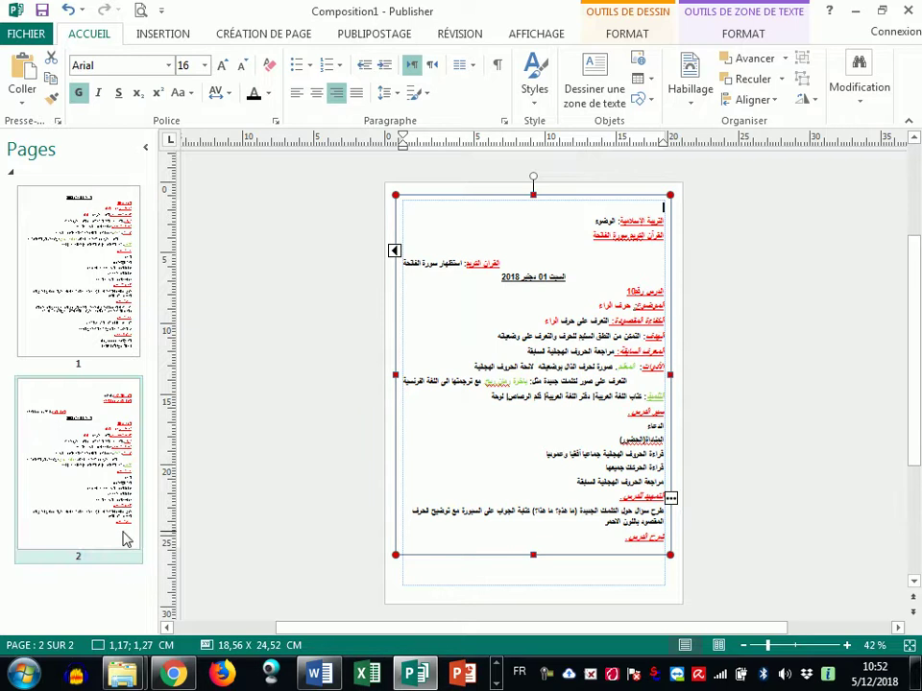
{"action": "left_click", "coordinate": [78, 278]}
{"action": "left_click", "coordinate": [608, 464]}
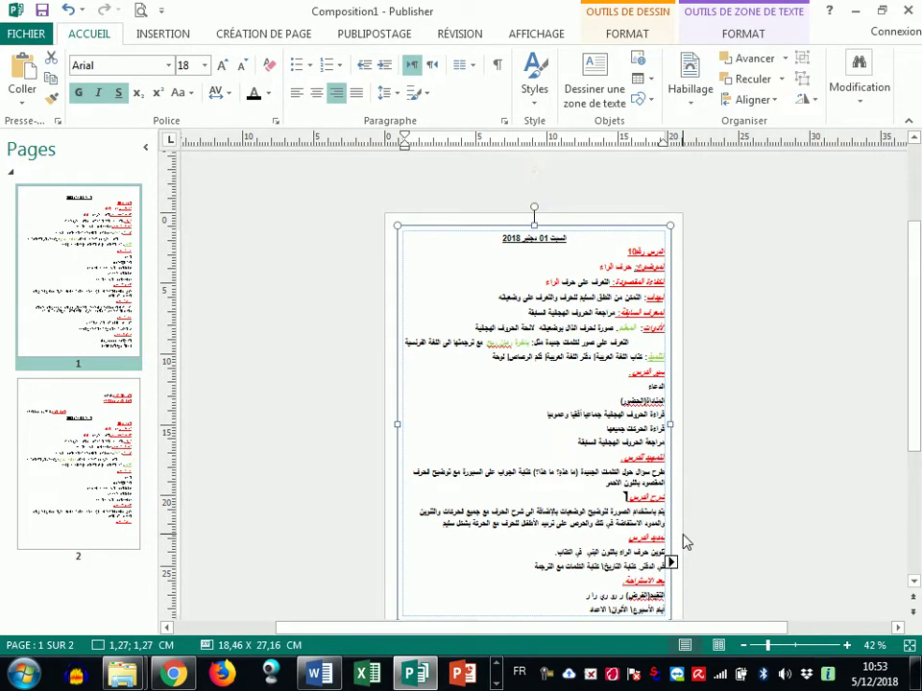
Follow the link from the page 1 text box to page 2 and reduce the linked box's height to about 5.8 cm
{"action": "scroll", "coordinate": [683, 540], "scroll_direction": "up", "scroll_amount": 5}
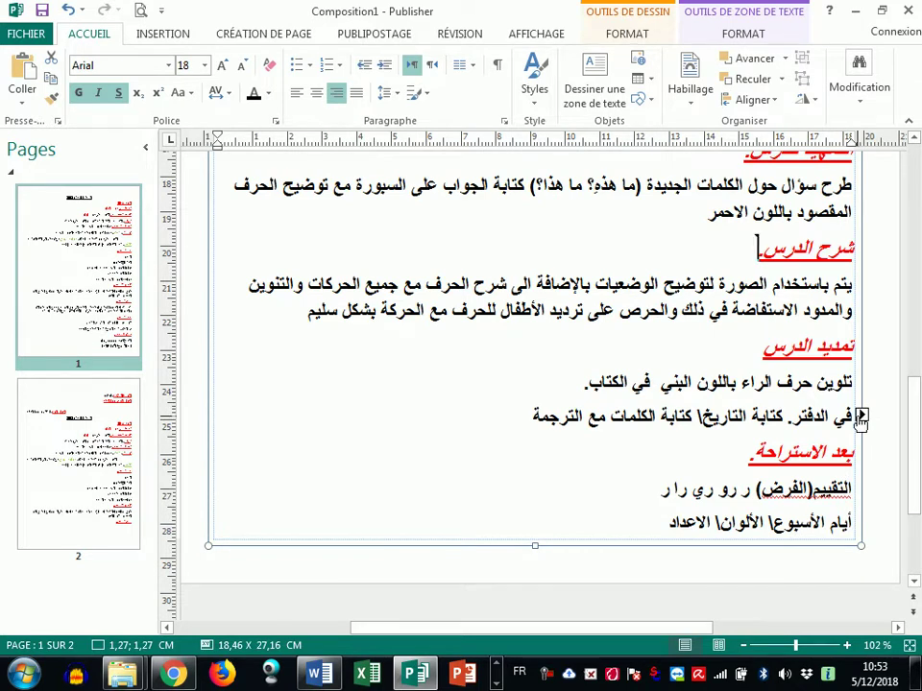
{"action": "left_click", "coordinate": [862, 416]}
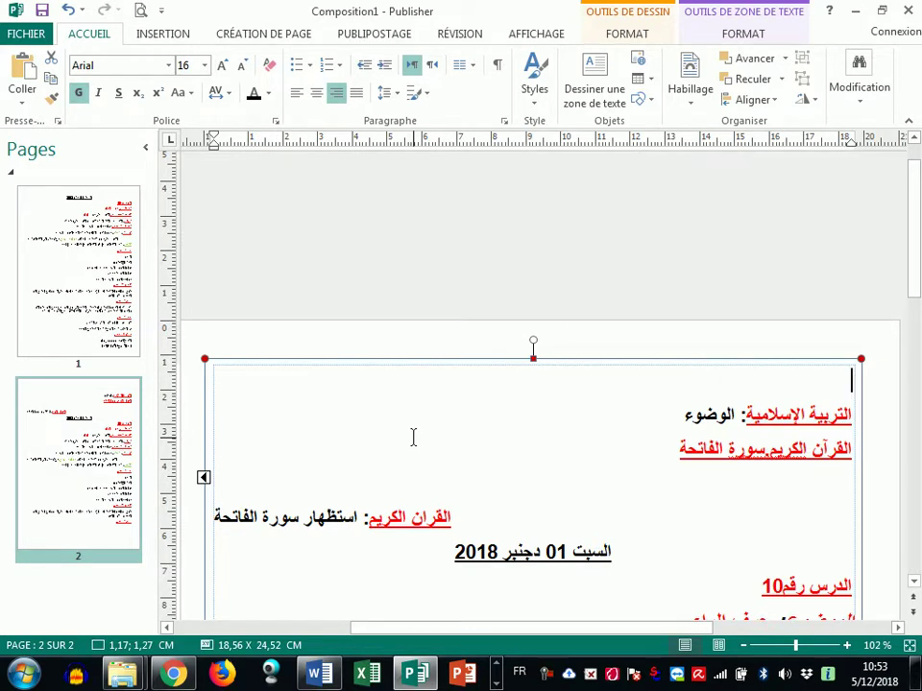
{"action": "scroll", "coordinate": [413, 437], "scroll_direction": "down", "scroll_amount": 2}
{"action": "scroll", "coordinate": [377, 421], "scroll_direction": "down", "scroll_amount": 2}
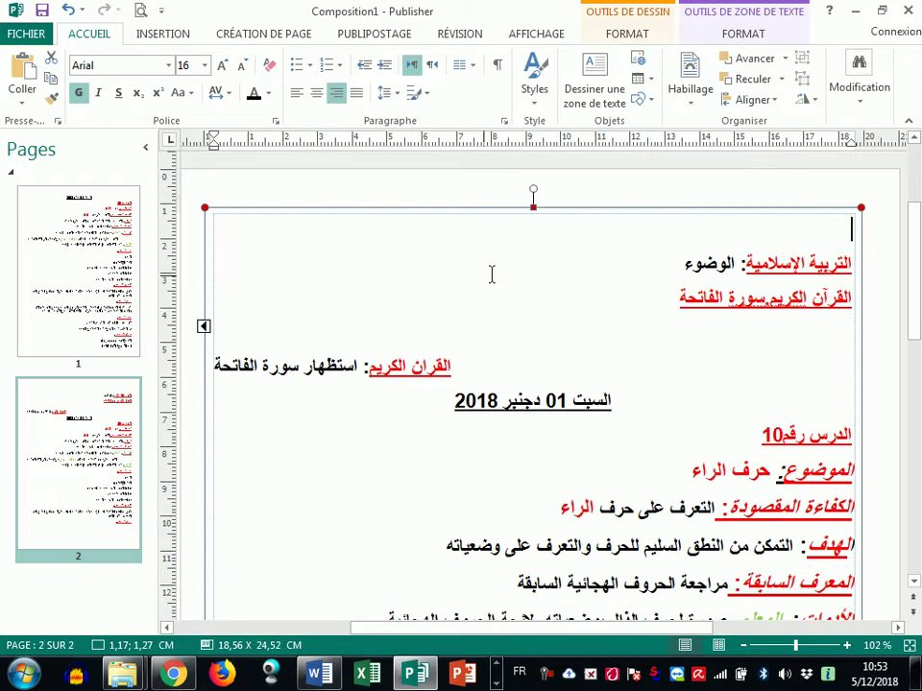
{"action": "left_click_drag", "start_coordinate": [533, 207], "coordinate": [505, 505]}
{"action": "scroll", "coordinate": [526, 491], "scroll_direction": "down", "scroll_amount": 4}
{"action": "scroll", "coordinate": [525, 492], "scroll_direction": "down", "scroll_amount": 5, "text": "ctrl"}
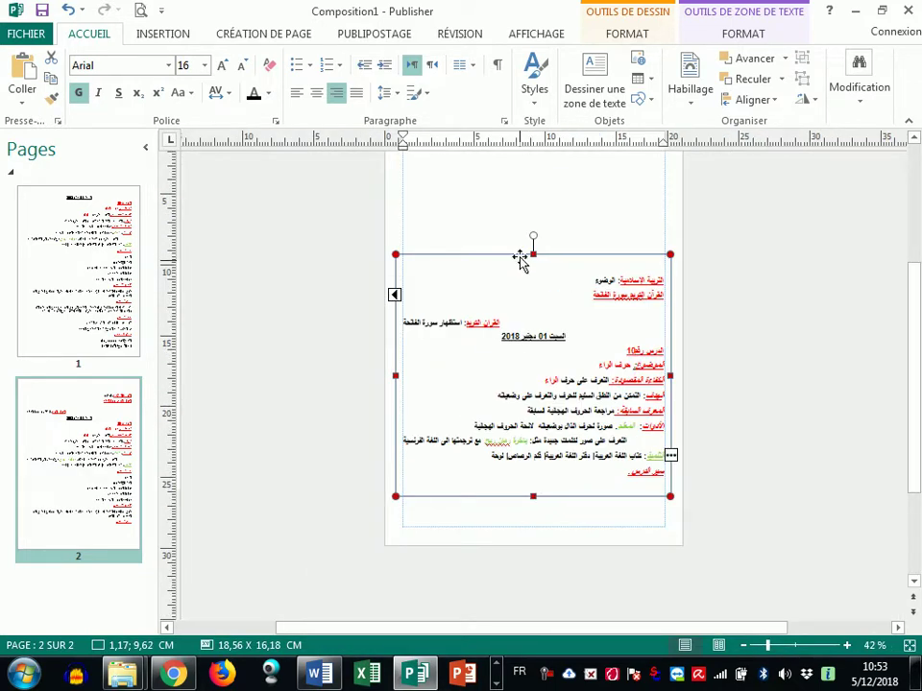
{"action": "left_click_drag", "start_coordinate": [530, 248], "coordinate": [529, 401]}
{"action": "left_click", "coordinate": [562, 308]}
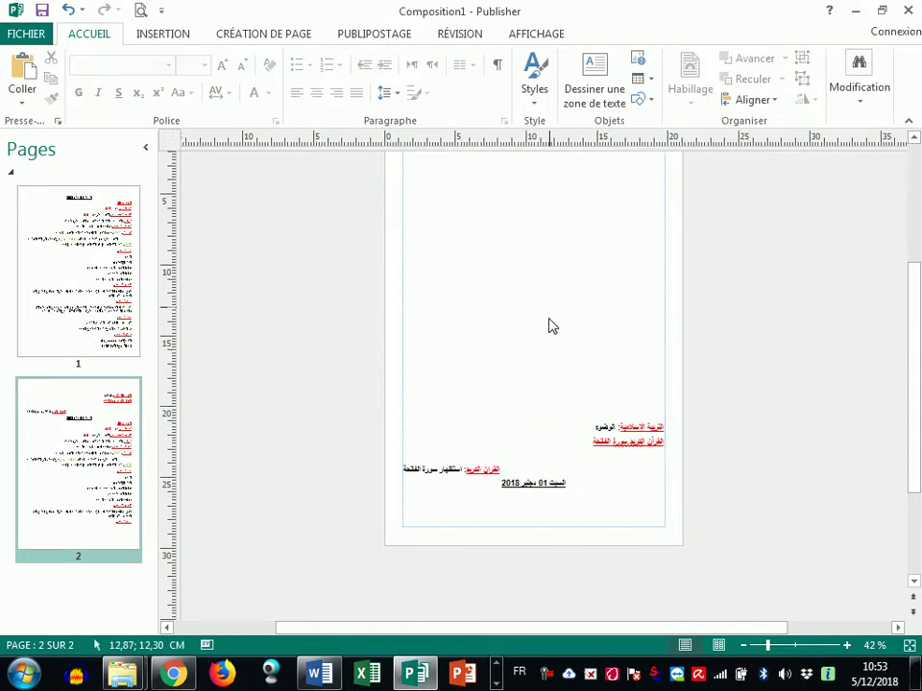
Return to page 2 through the page 1 text link, narrow the linked box to about 9.2 cm and move it to the page's upper-right corner
{"action": "scroll", "coordinate": [422, 264], "scroll_direction": "up", "scroll_amount": 2}
{"action": "left_click", "coordinate": [76, 285]}
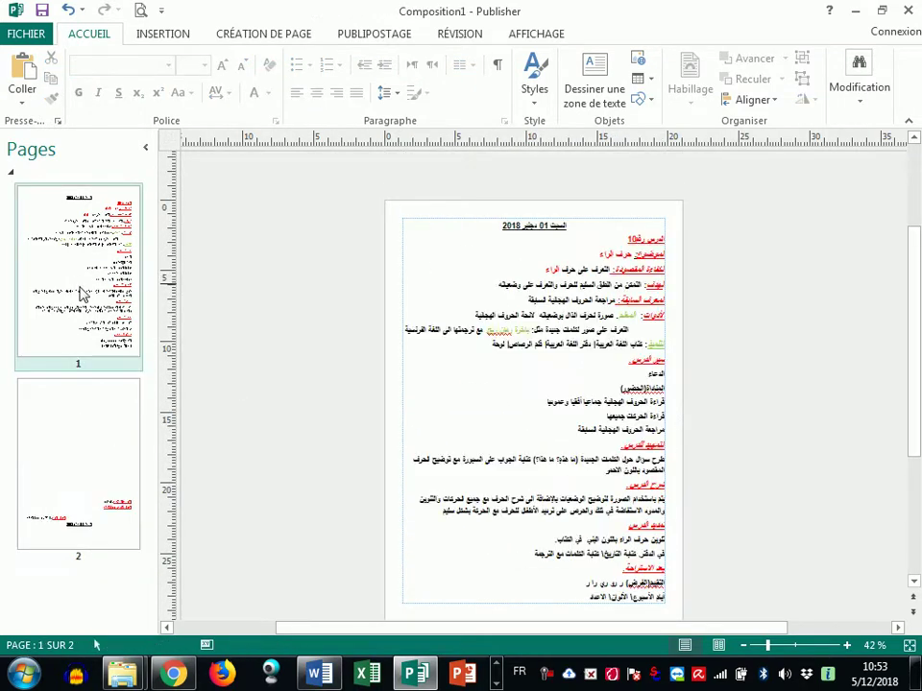
{"action": "left_click", "coordinate": [653, 392]}
{"action": "left_click", "coordinate": [675, 552]}
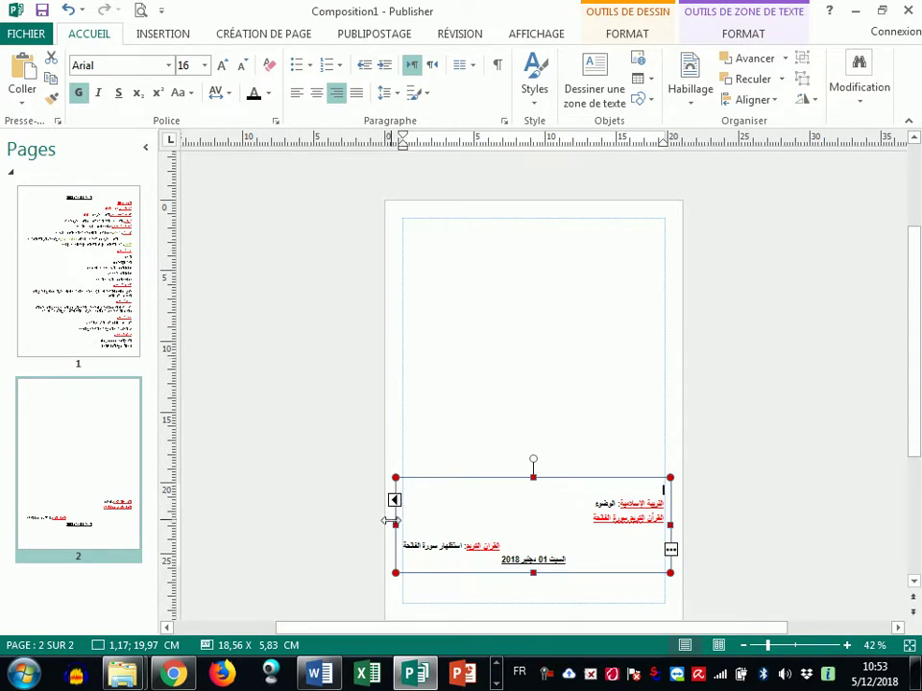
{"action": "left_click_drag", "start_coordinate": [395, 525], "coordinate": [528, 525]}
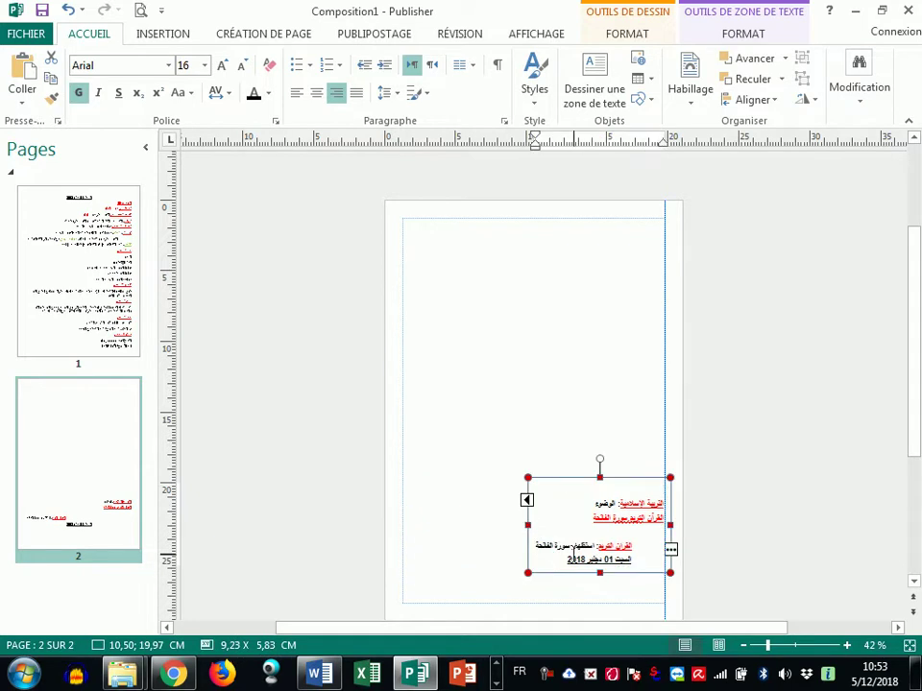
{"action": "left_click_drag", "start_coordinate": [578, 576], "coordinate": [576, 305]}
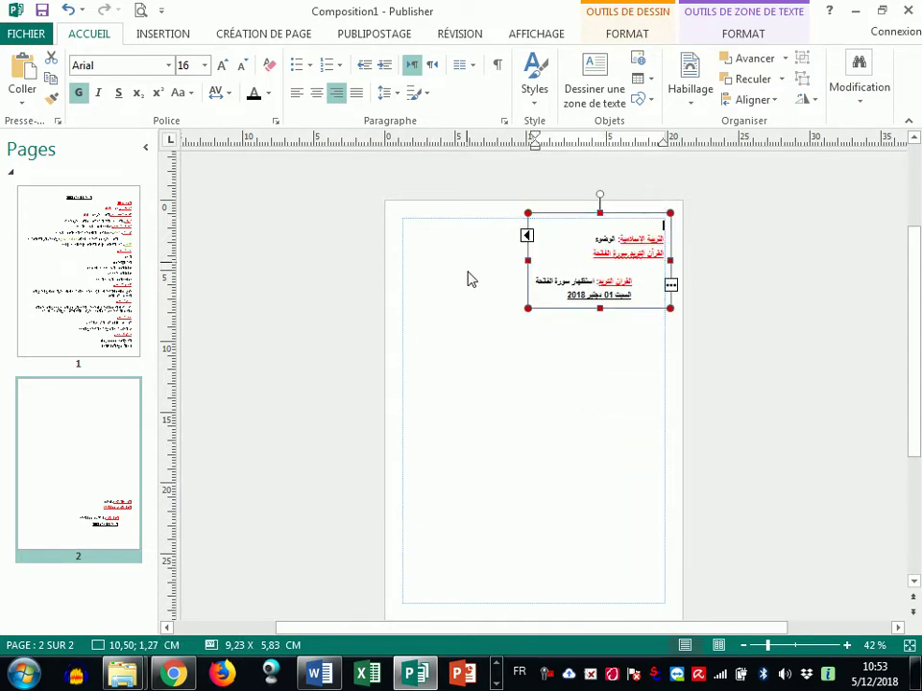
Pour the small box's overflow into a new linked text box low on page 2 and widen it to about 13.9 cm
{"action": "left_click", "coordinate": [603, 82]}
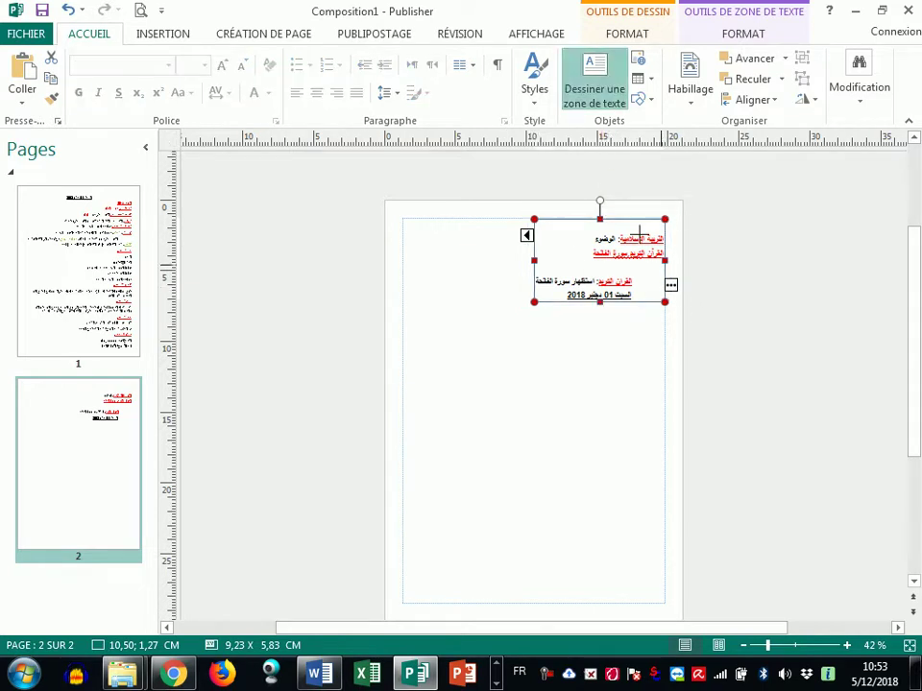
{"action": "left_click", "coordinate": [594, 85]}
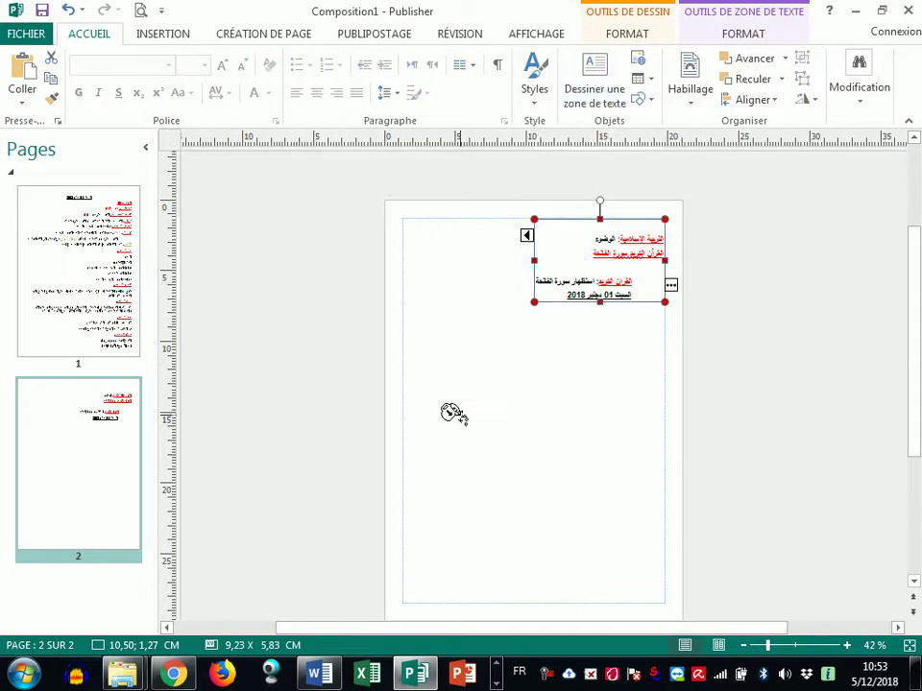
{"action": "left_click", "coordinate": [444, 433]}
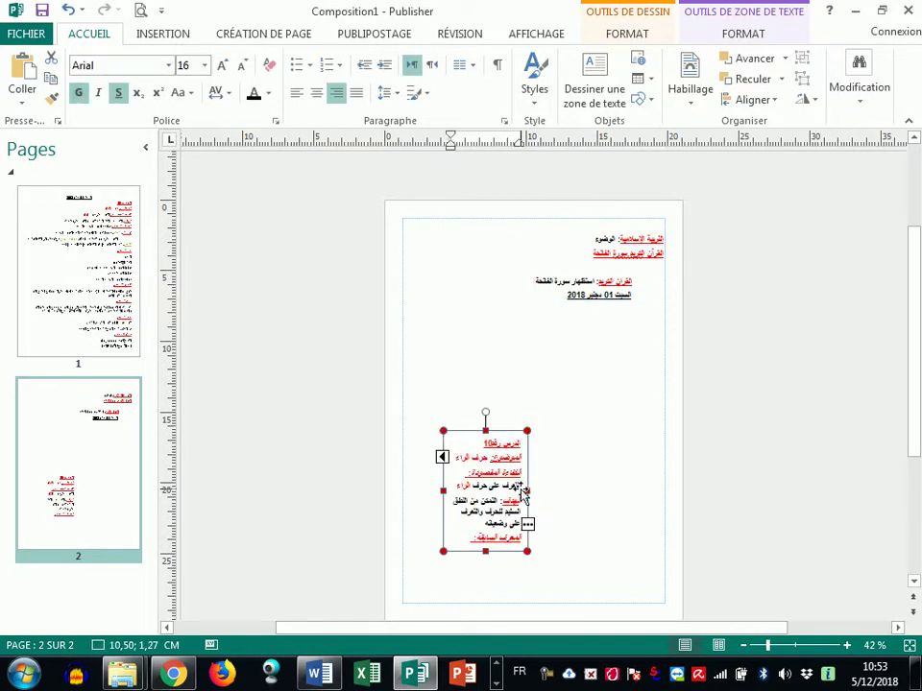
{"action": "left_click_drag", "start_coordinate": [527, 491], "coordinate": [600, 490]}
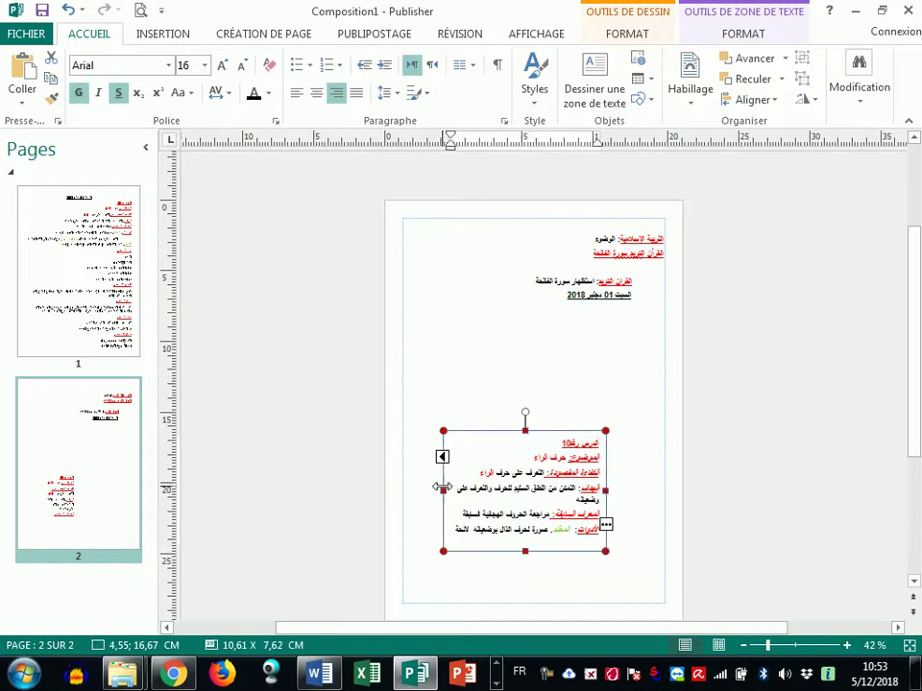
{"action": "left_click_drag", "start_coordinate": [442, 491], "coordinate": [397, 491]}
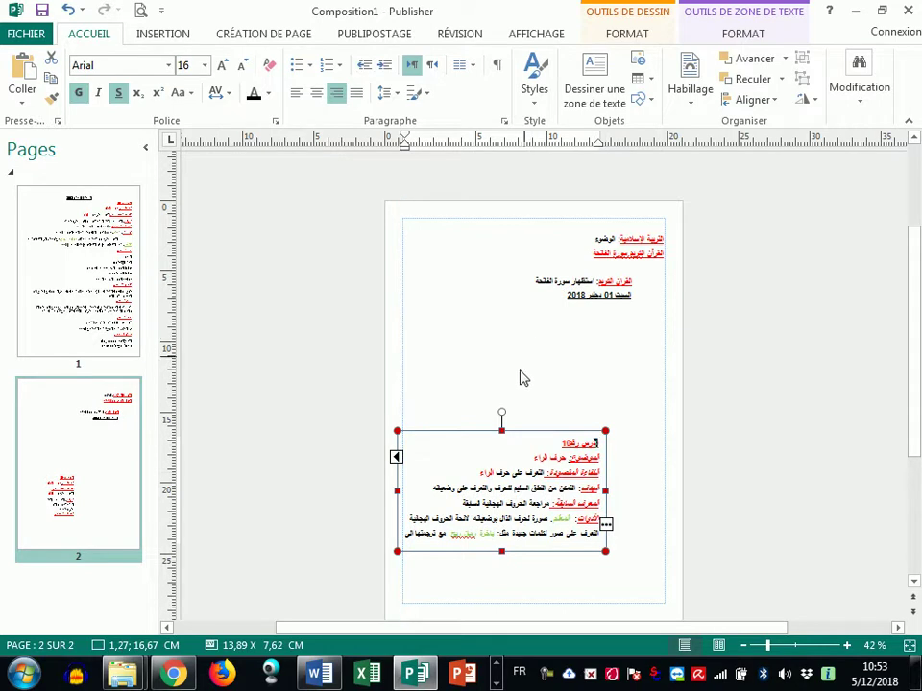
Pour the remaining overflow into another linked text box at the lower-right corner of page 2
{"action": "scroll", "coordinate": [547, 362], "scroll_direction": "down", "scroll_amount": 2}
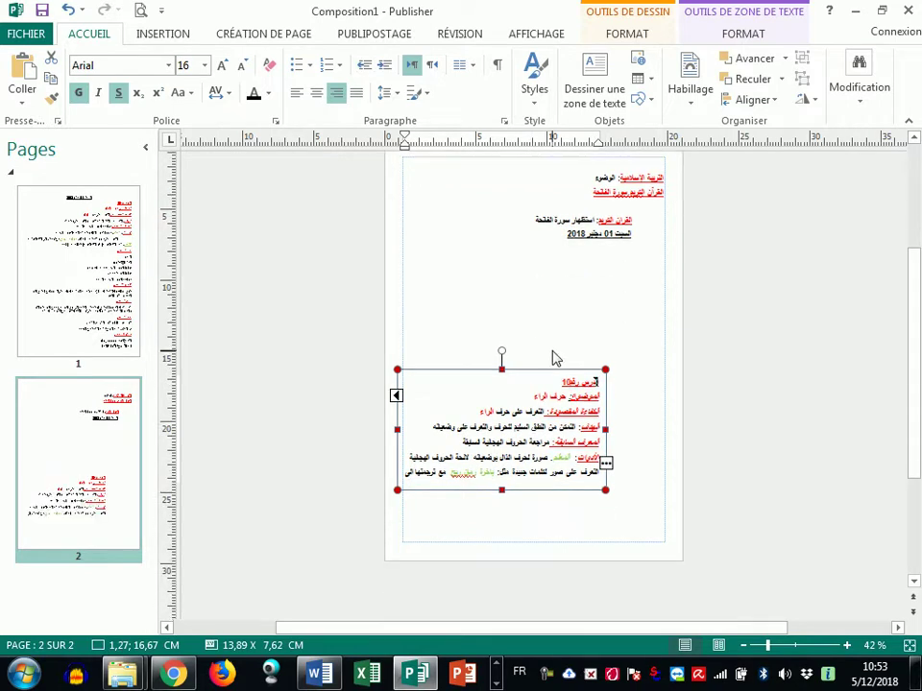
{"action": "left_click", "coordinate": [607, 447]}
{"action": "left_click", "coordinate": [609, 512]}
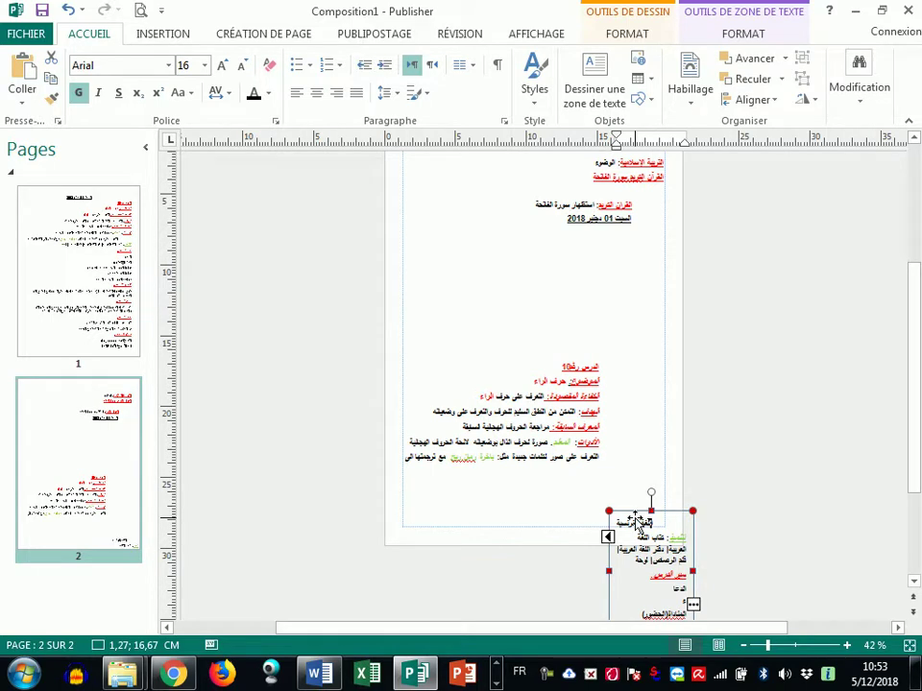
Undo the linked boxes, resizing and text flow on page 2 until the page is empty
{"action": "key", "text": "ctrl+z"}
{"action": "key", "text": "ctrl+z"}
{"action": "key", "text": "ctrl+z"}
{"action": "key", "text": "ctrl+z"}
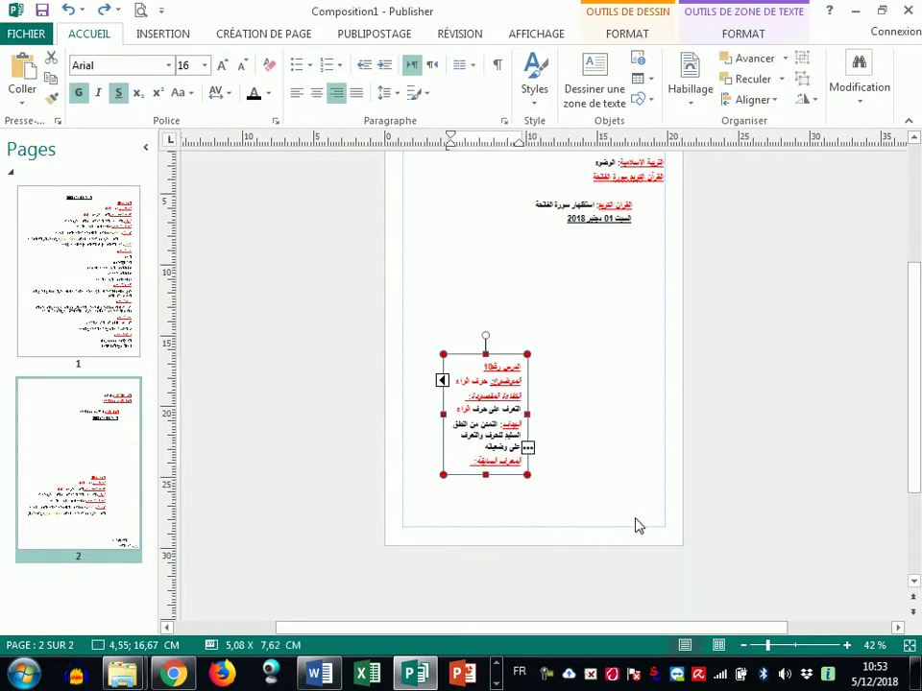
{"action": "key", "text": "ctrl+y"}
{"action": "key", "text": "ctrl+y"}
{"action": "key", "text": "ctrl+y"}
{"action": "key", "text": "ctrl+y"}
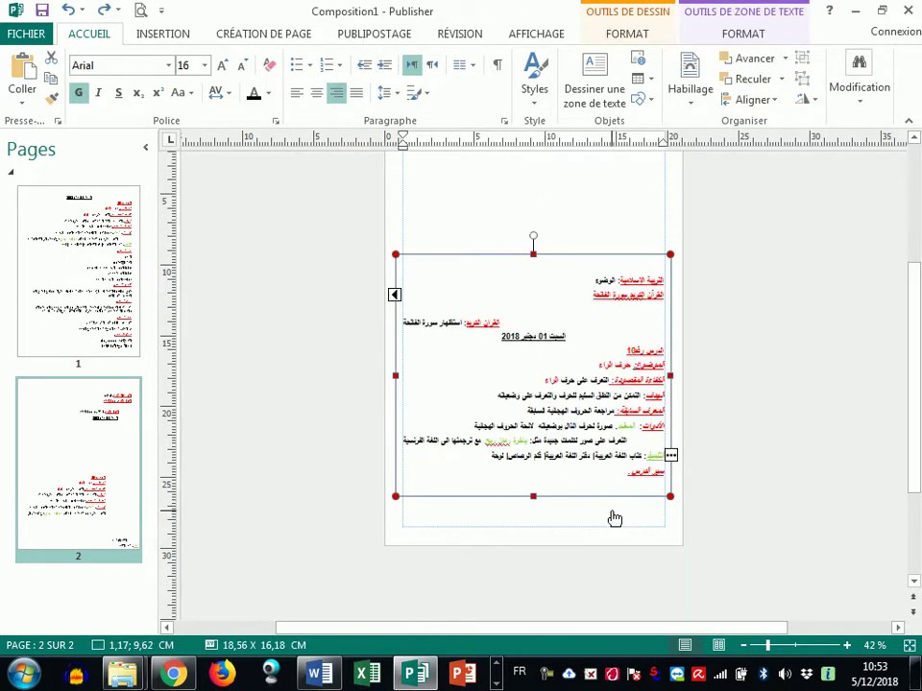
{"action": "key", "text": "ctrl+z"}
{"action": "key", "text": "ctrl+z"}
{"action": "key", "text": "ctrl+z"}
{"action": "key", "text": "ctrl+z"}
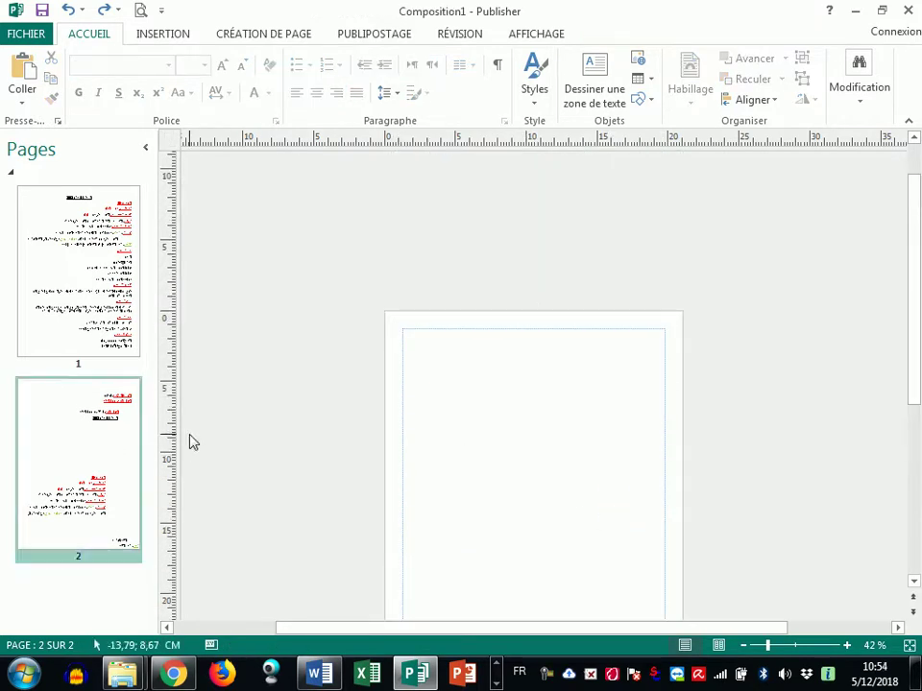
Draw a text box of about 18.4 x 27.1 cm between page 2's margins and flow the page 1 overflow text into it
{"action": "left_click", "coordinate": [594, 96]}
{"action": "left_click_drag", "start_coordinate": [402, 329], "coordinate": [662, 357]}
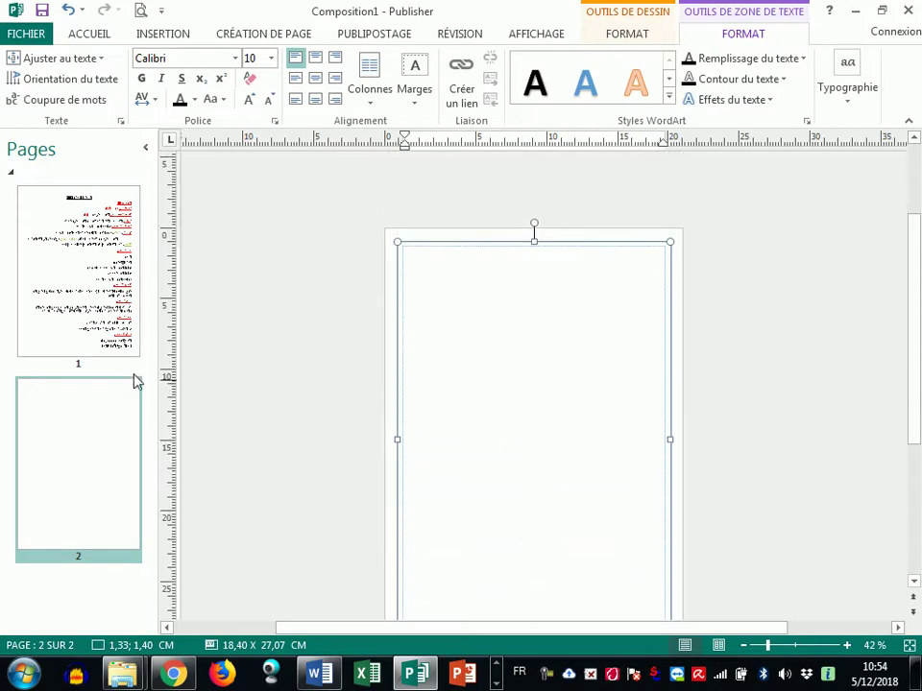
{"action": "left_click", "coordinate": [78, 269]}
{"action": "scroll", "coordinate": [685, 555], "scroll_direction": "up", "scroll_amount": 5, "text": "ctrl"}
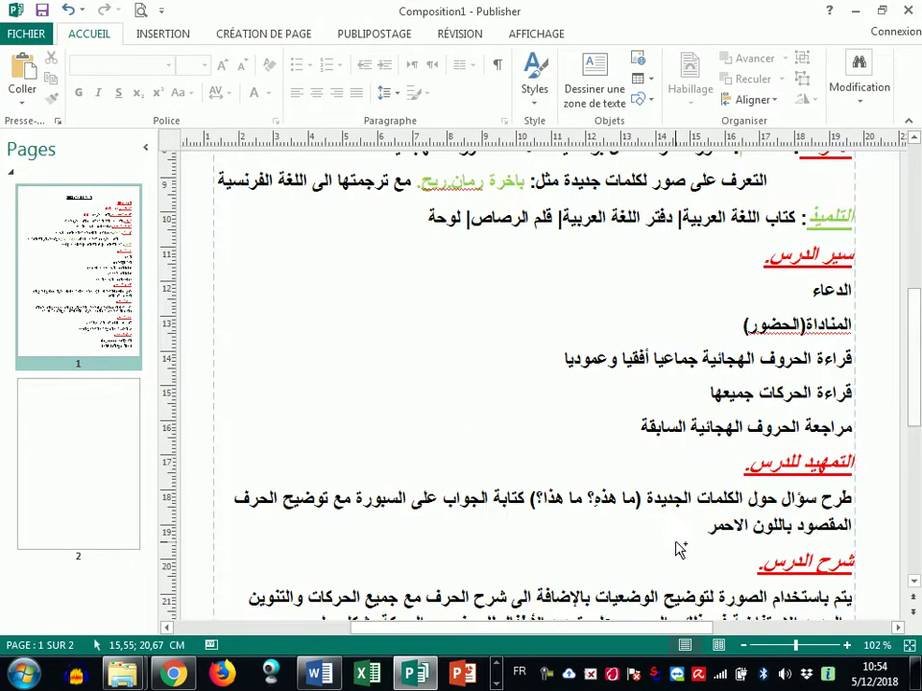
{"action": "left_click", "coordinate": [765, 522]}
{"action": "scroll", "coordinate": [765, 522], "scroll_direction": "down", "scroll_amount": 3}
{"action": "scroll", "coordinate": [765, 522], "scroll_direction": "down", "scroll_amount": 2}
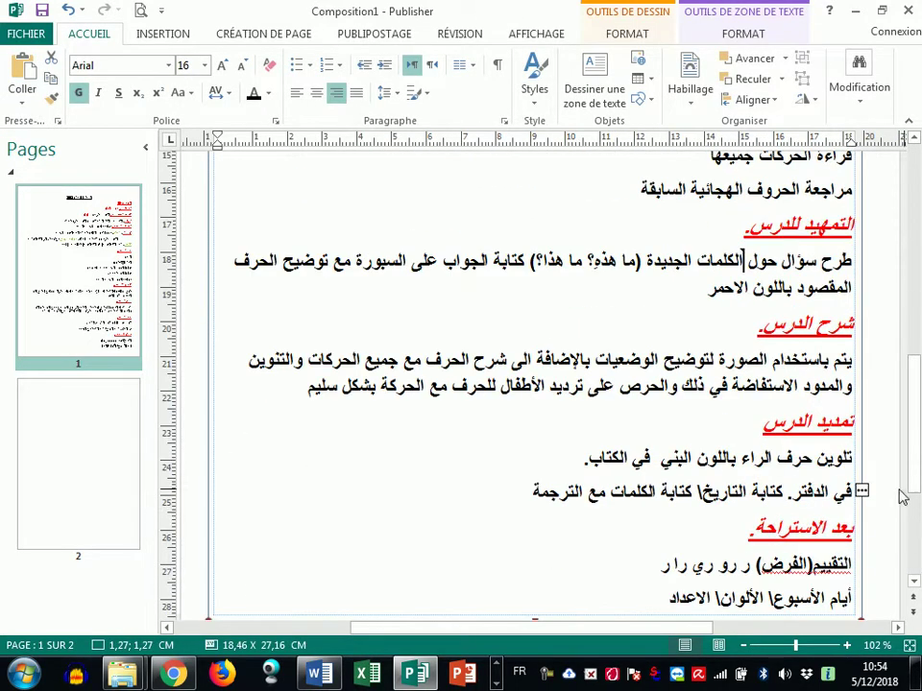
{"action": "left_click", "coordinate": [76, 434]}
{"action": "left_click", "coordinate": [437, 264]}
Insert a blank page after page 2
{"action": "scroll", "coordinate": [493, 333], "scroll_direction": "down", "scroll_amount": 6, "text": "ctrl"}
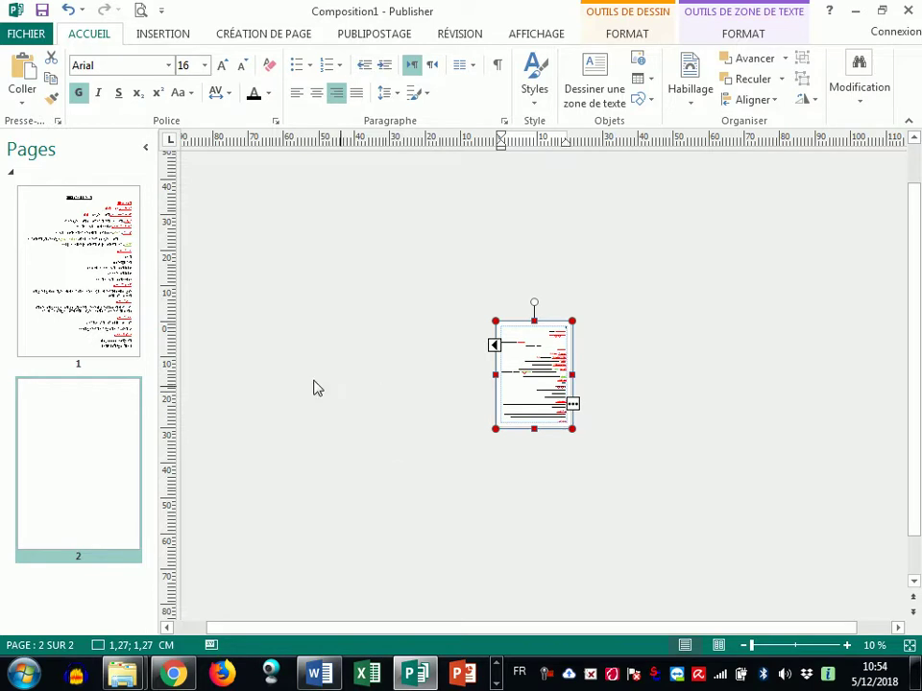
{"action": "right_click", "coordinate": [87, 586]}
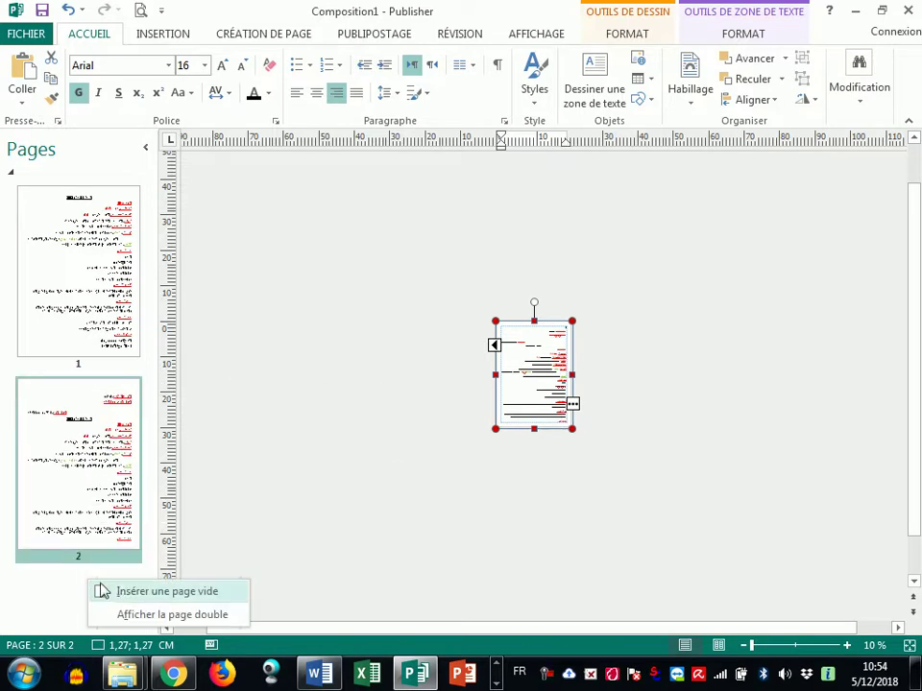
{"action": "left_click", "coordinate": [119, 592]}
Draw a text box filling the area between page 3's margins, about 18.6 x 27.1 cm
{"action": "scroll", "coordinate": [530, 393], "scroll_direction": "up", "scroll_amount": 2, "text": "ctrl"}
{"action": "scroll", "coordinate": [530, 394], "scroll_direction": "up", "scroll_amount": 2, "text": "ctrl"}
{"action": "scroll", "coordinate": [534, 397], "scroll_direction": "down", "scroll_amount": 2, "text": "ctrl"}
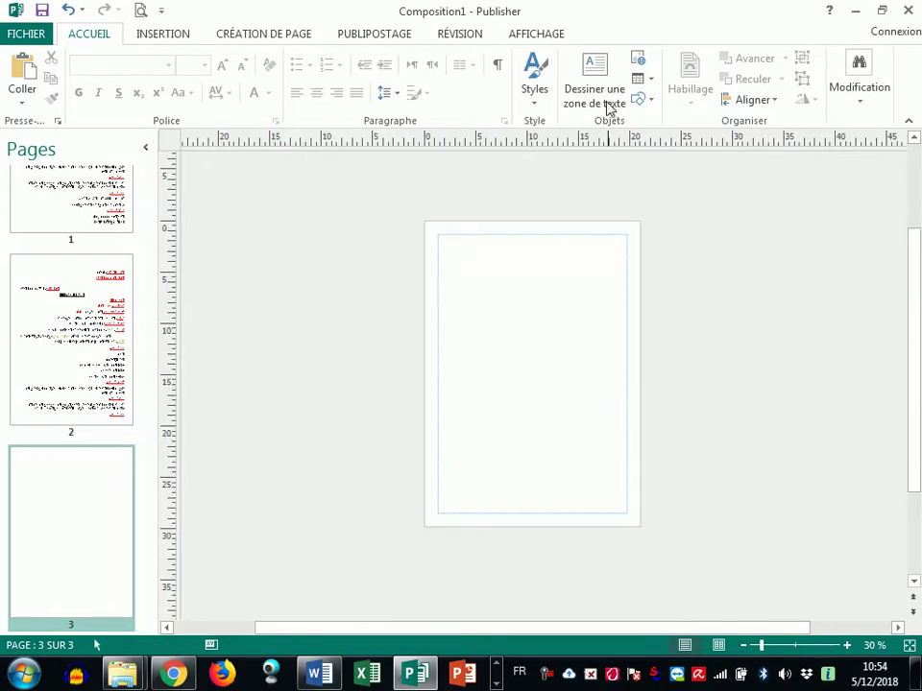
{"action": "left_click", "coordinate": [590, 81]}
{"action": "left_click_drag", "start_coordinate": [438, 234], "coordinate": [625, 514]}
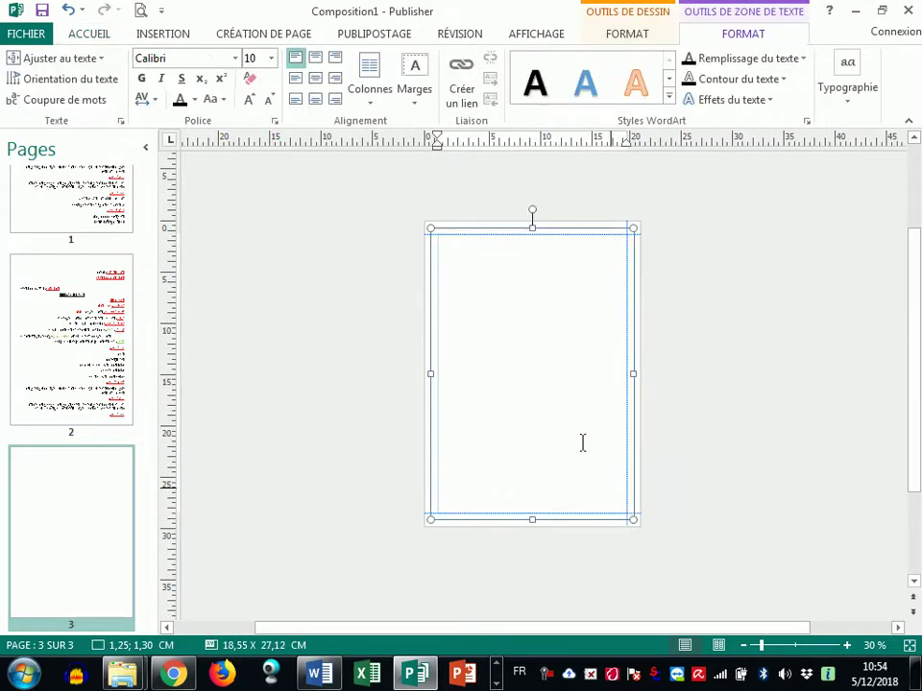
Flow the overflow text of the page 2 text box into the empty text box on page 3
{"action": "left_click", "coordinate": [72, 355]}
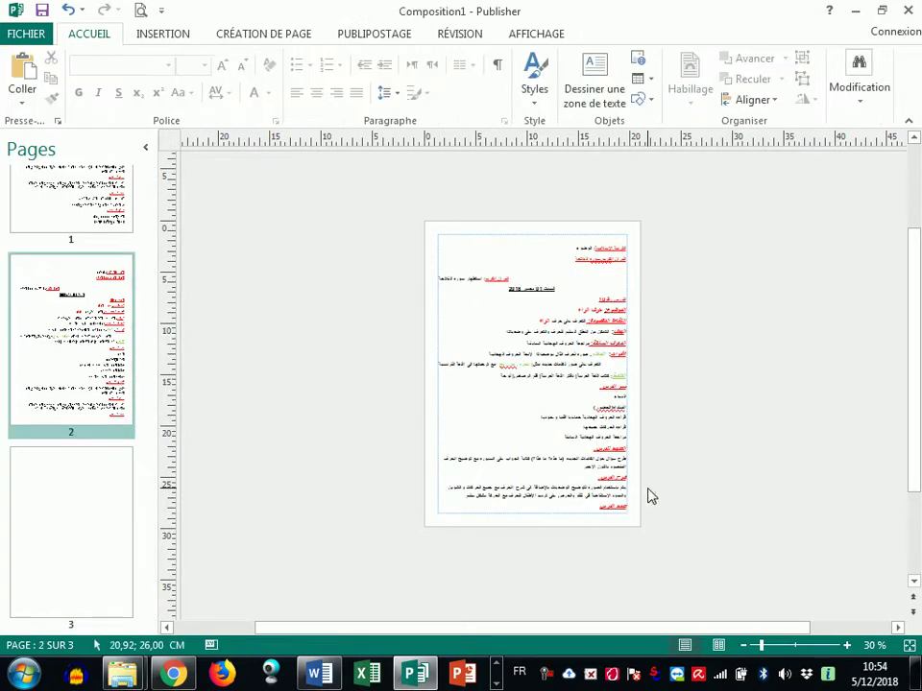
{"action": "scroll", "coordinate": [646, 496], "scroll_direction": "up", "scroll_amount": 4, "text": "ctrl"}
{"action": "left_click", "coordinate": [744, 532]}
{"action": "scroll", "coordinate": [744, 533], "scroll_direction": "down", "scroll_amount": 3}
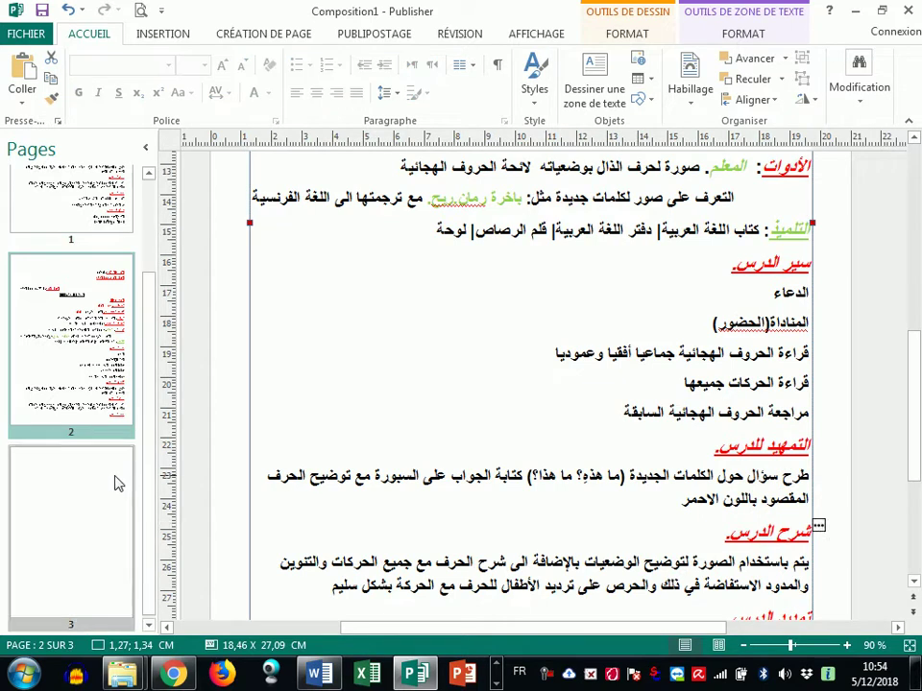
{"action": "left_click", "coordinate": [123, 483]}
{"action": "left_click", "coordinate": [566, 409]}
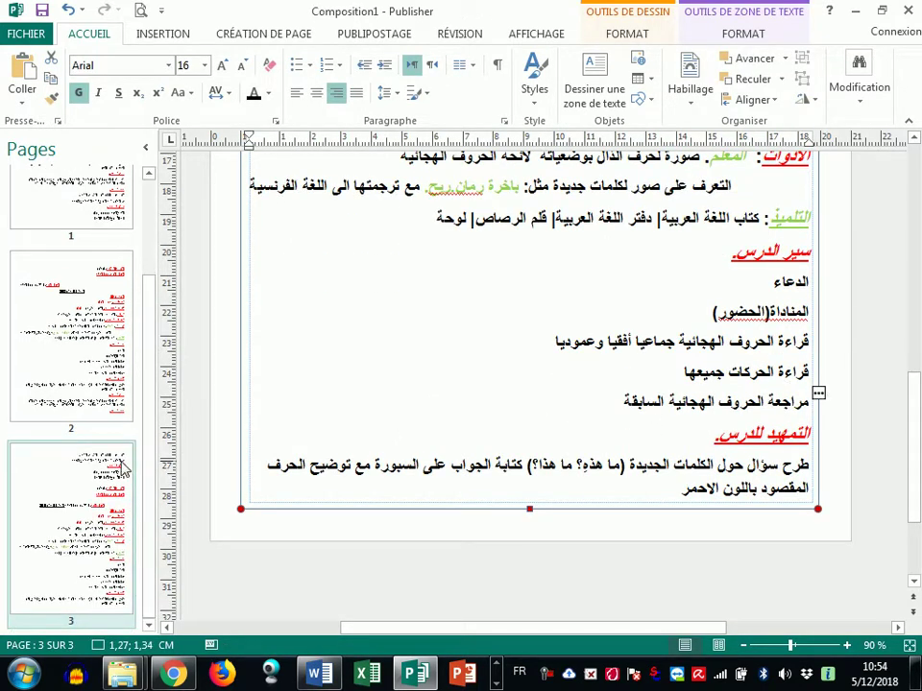
{"action": "right_click", "coordinate": [93, 626]}
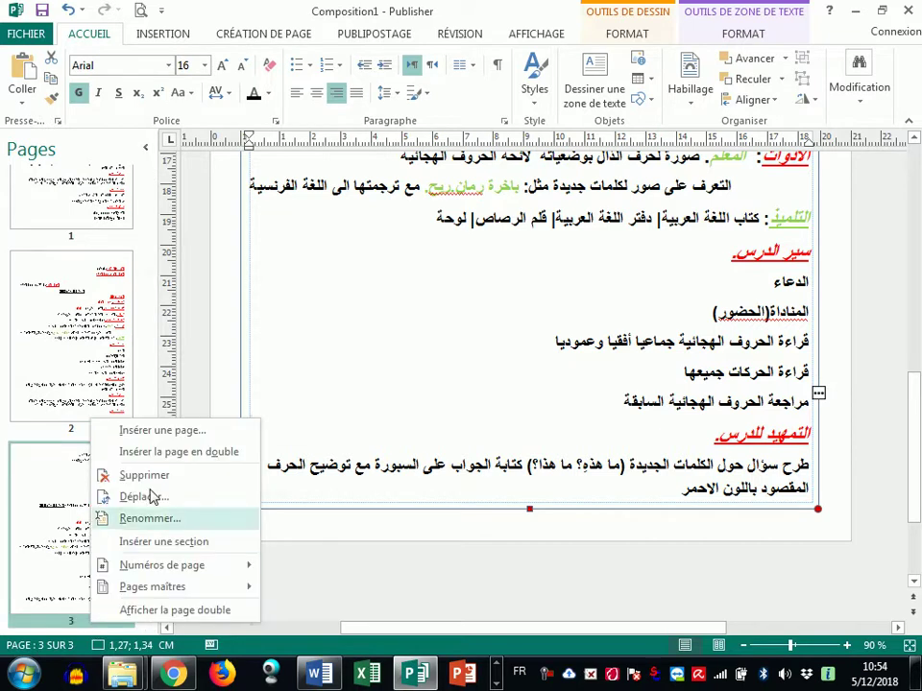
{"action": "left_click", "coordinate": [164, 444]}
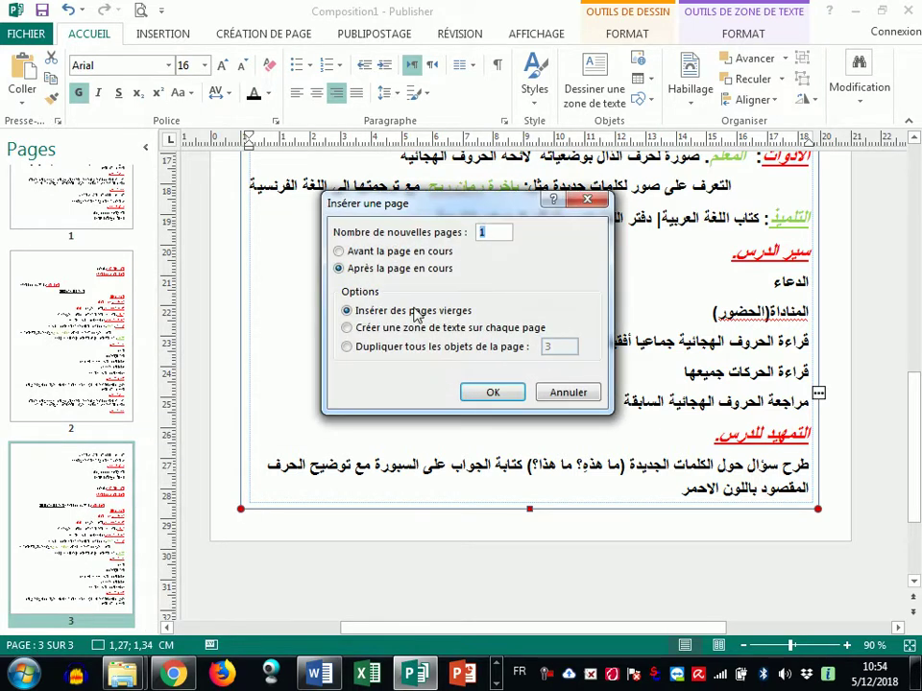
{"action": "left_click", "coordinate": [568, 393]}
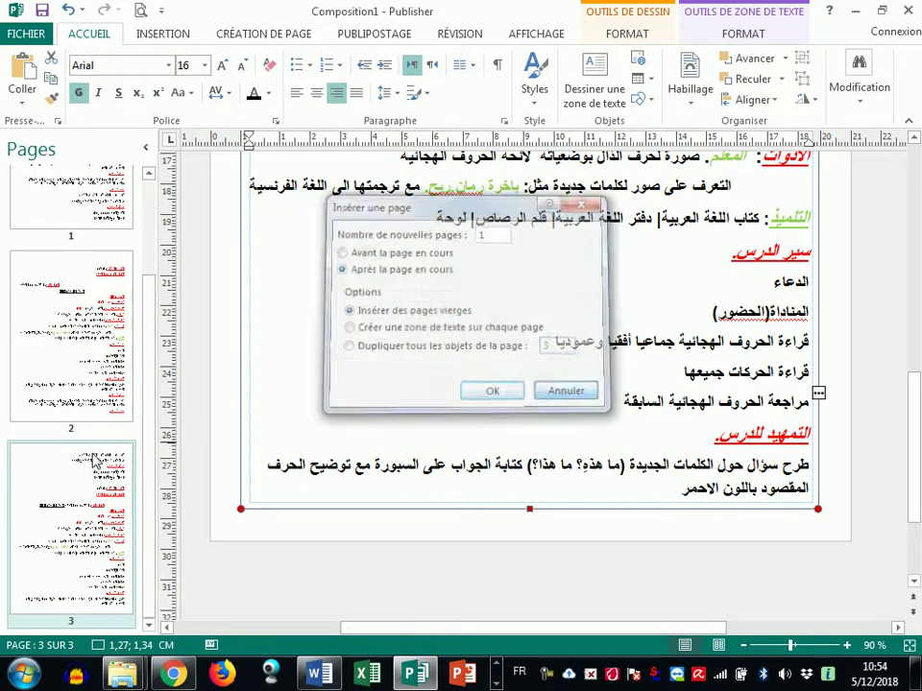
Insert one blank page after page 3
{"action": "right_click", "coordinate": [61, 507]}
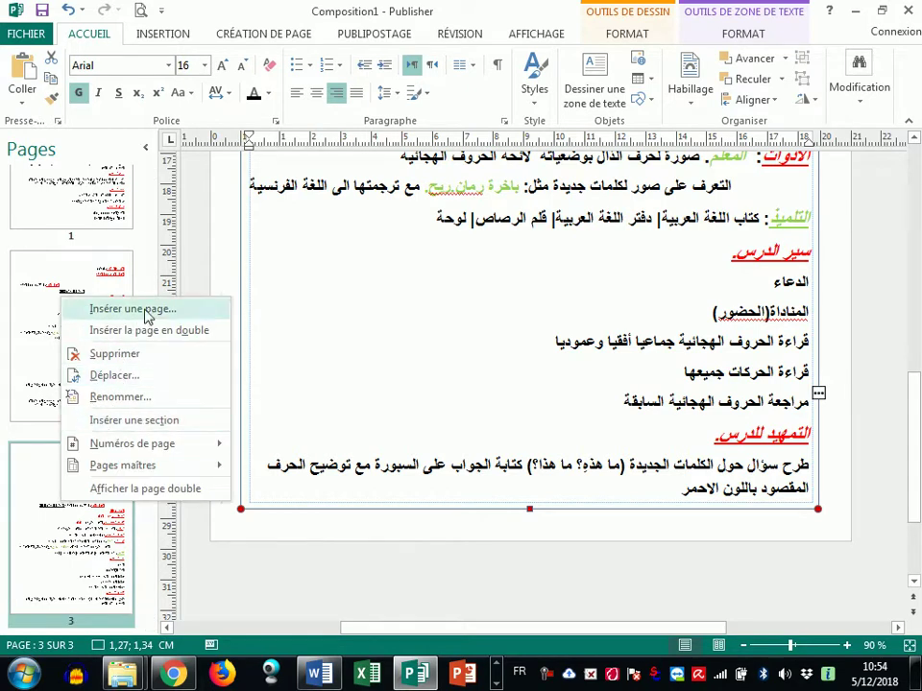
{"action": "left_click", "coordinate": [150, 368]}
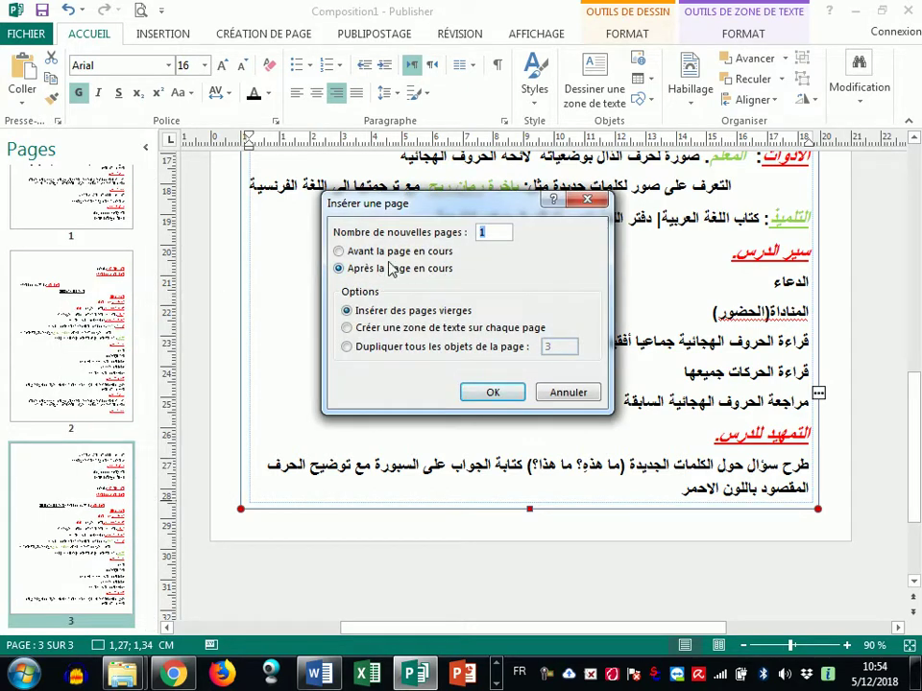
{"action": "left_click", "coordinate": [487, 399]}
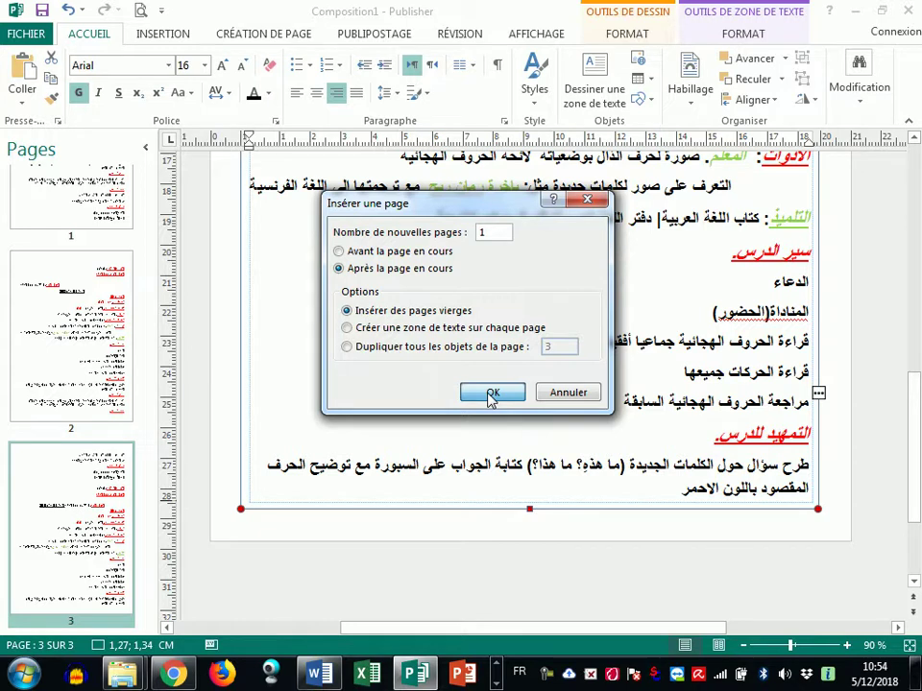
Finish inserting the blank page after page 3 and draw a text box about 18.3 cm wide filling page 4's margins
{"action": "left_click", "coordinate": [491, 396]}
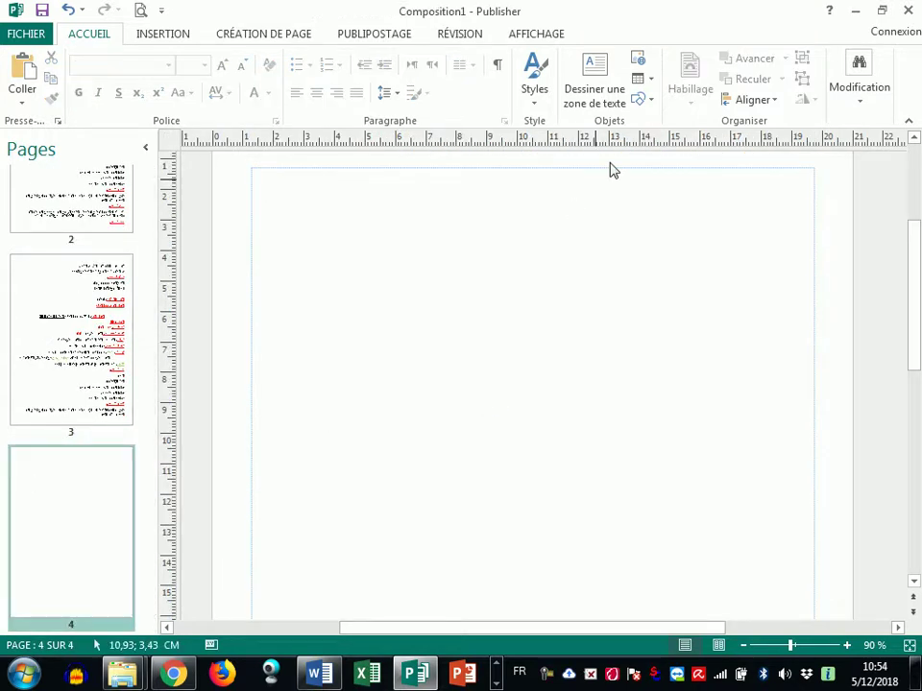
{"action": "left_click", "coordinate": [587, 64]}
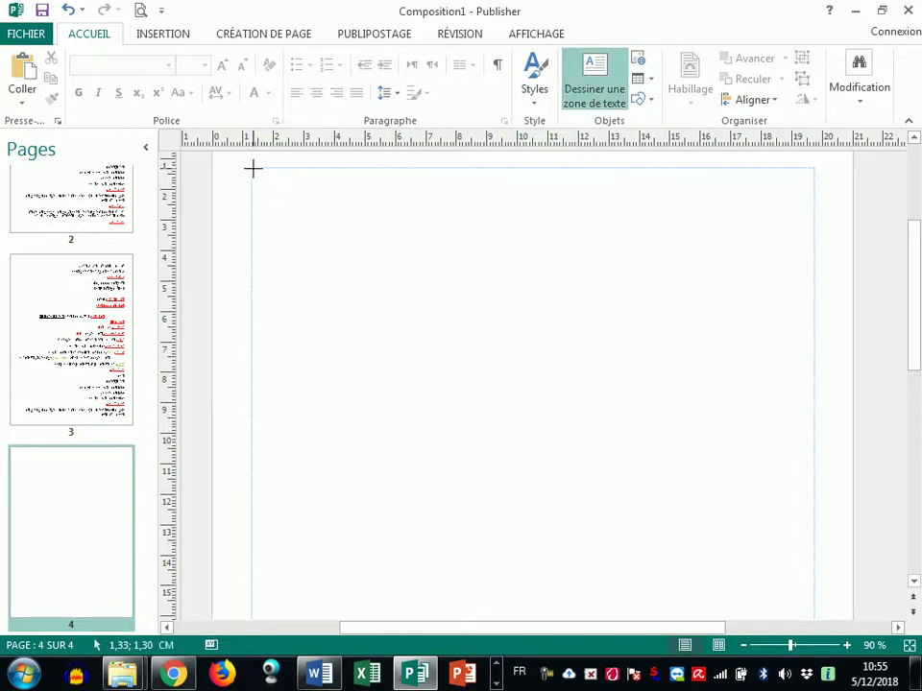
{"action": "left_click_drag", "start_coordinate": [252, 169], "coordinate": [814, 341]}
Flow the overflow text of the page 3 text box into the empty text box on page 4
{"action": "left_click", "coordinate": [106, 317]}
{"action": "left_click", "coordinate": [815, 290]}
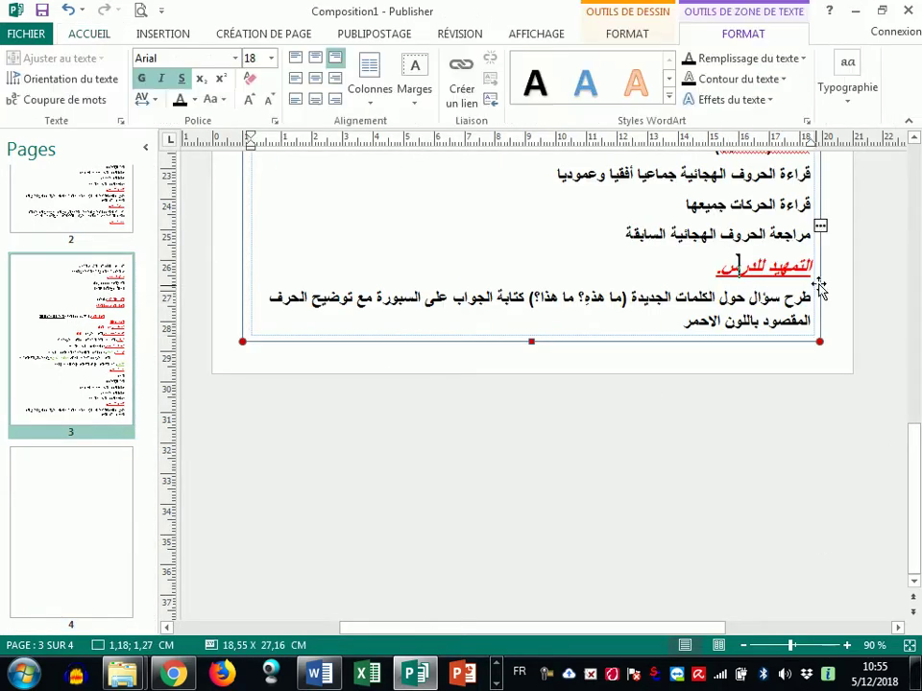
{"action": "left_click", "coordinate": [821, 229]}
{"action": "left_click", "coordinate": [36, 545]}
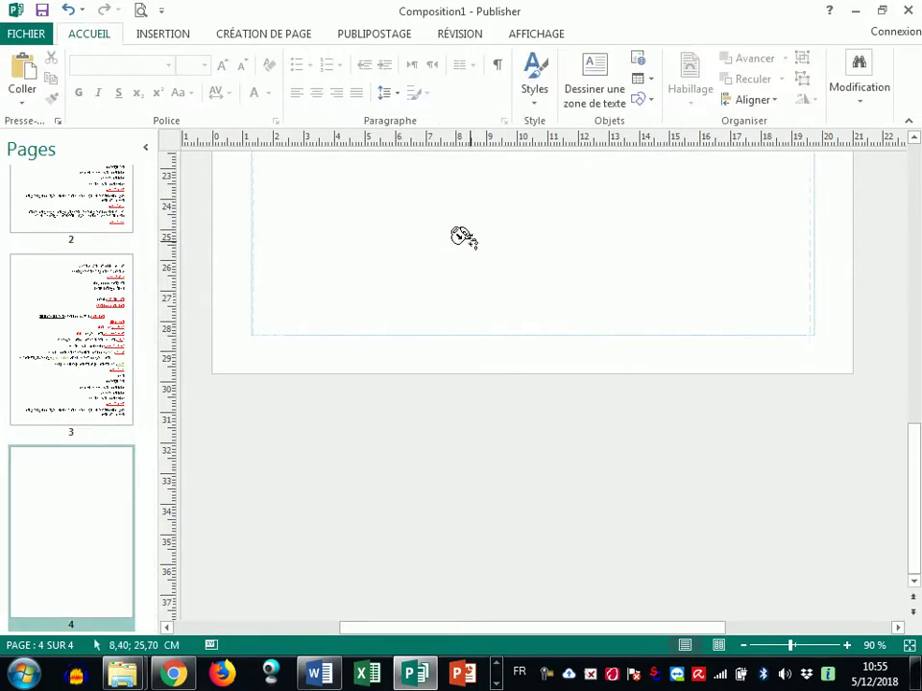
{"action": "scroll", "coordinate": [480, 259], "scroll_direction": "up", "scroll_amount": 5}
{"action": "left_click", "coordinate": [480, 307]}
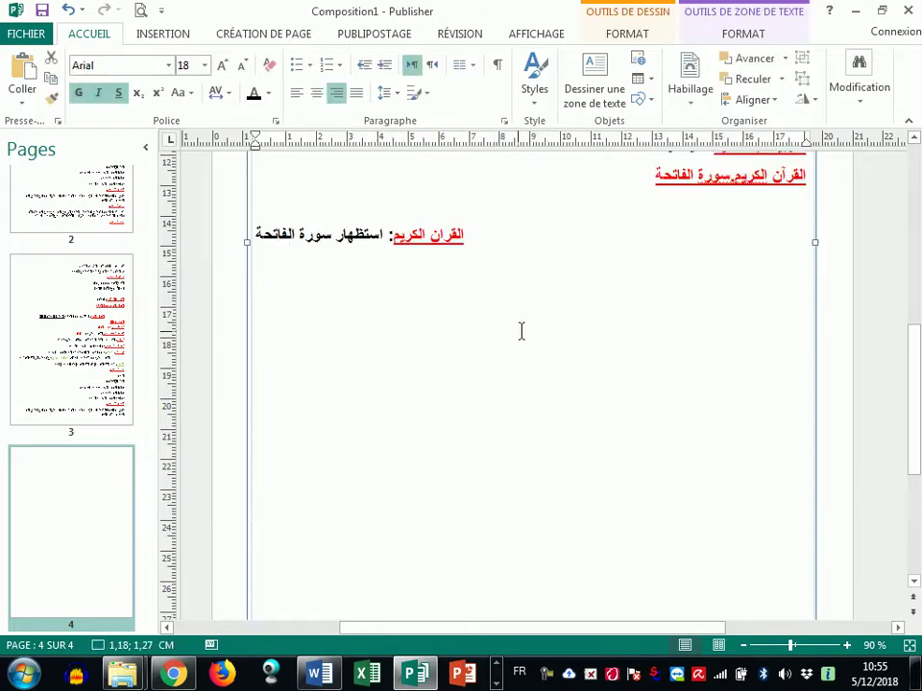
Shorten page 4's text box from its lower edge to about 15.7 cm tall, ending just below the last text line
{"action": "scroll", "coordinate": [548, 336], "scroll_direction": "up", "scroll_amount": 5}
{"action": "scroll", "coordinate": [545, 428], "scroll_direction": "down", "scroll_amount": 4, "text": "ctrl"}
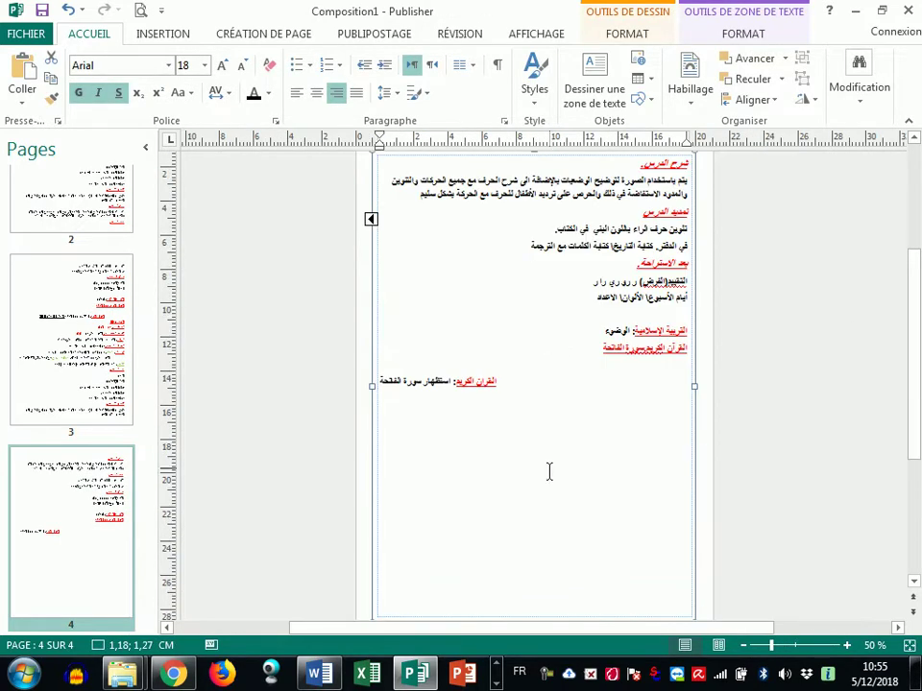
{"action": "left_click_drag", "start_coordinate": [535, 577], "coordinate": [530, 383]}
Review how the lesson text is distributed across pages 1 to 4
{"action": "scroll", "coordinate": [144, 345], "scroll_direction": "up", "scroll_amount": 4}
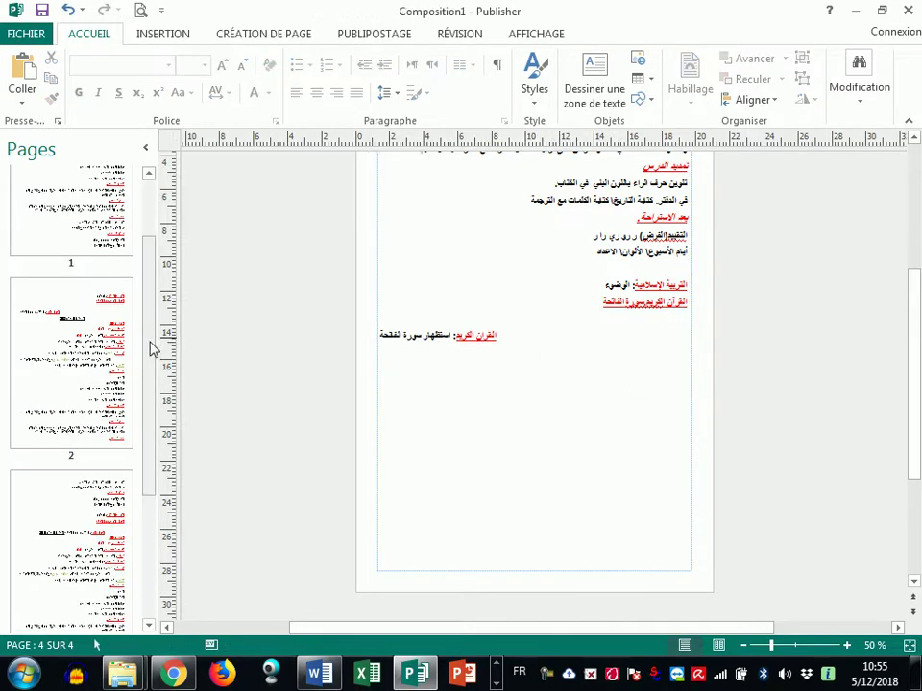
{"action": "left_click", "coordinate": [38, 247]}
{"action": "left_click", "coordinate": [81, 467]}
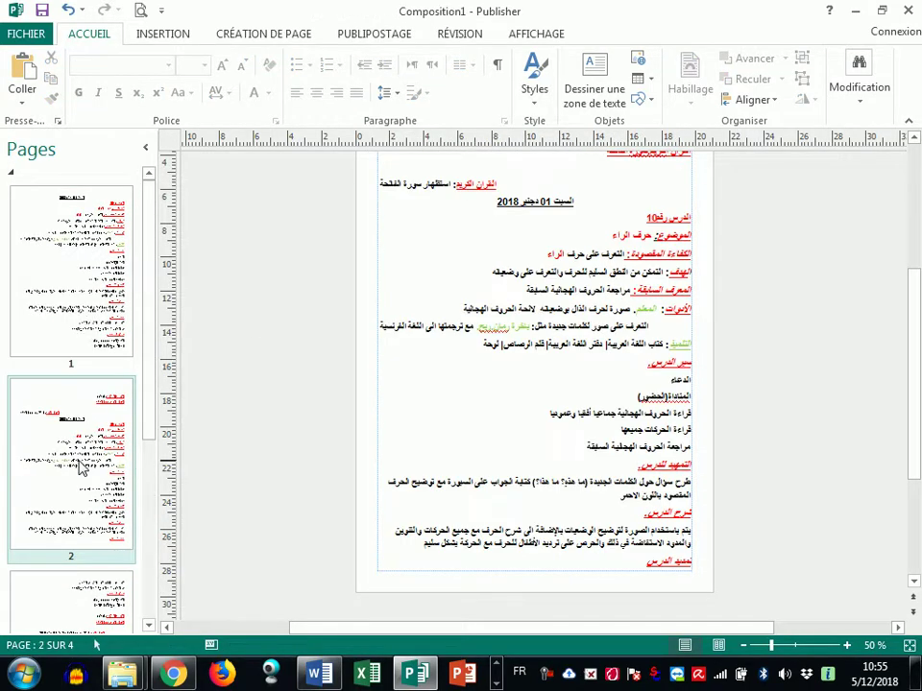
{"action": "scroll", "coordinate": [527, 402], "scroll_direction": "up", "scroll_amount": 3}
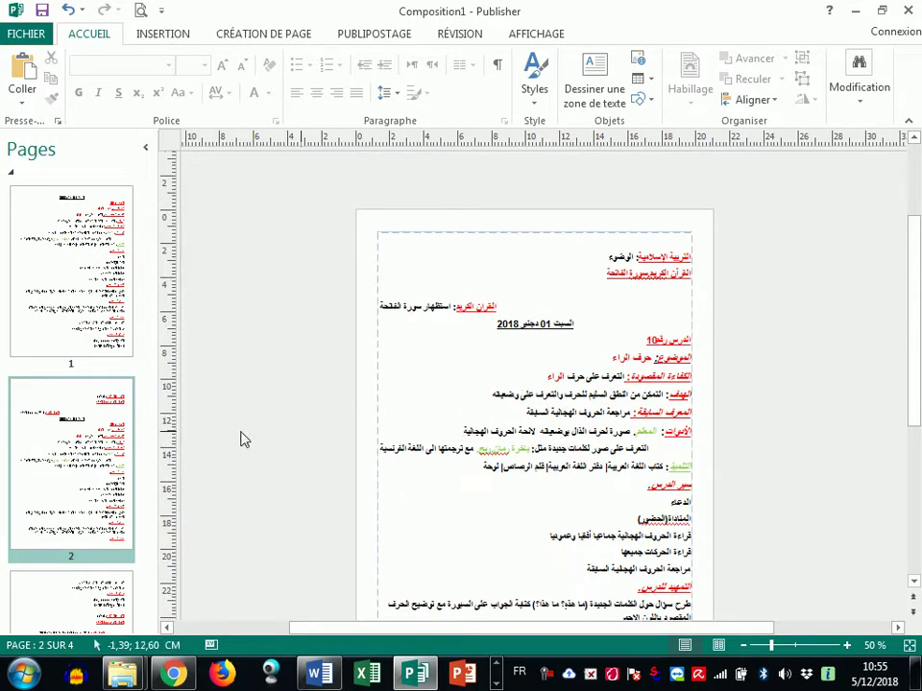
{"action": "left_click", "coordinate": [119, 602]}
{"action": "scroll", "coordinate": [570, 549], "scroll_direction": "down", "scroll_amount": 5}
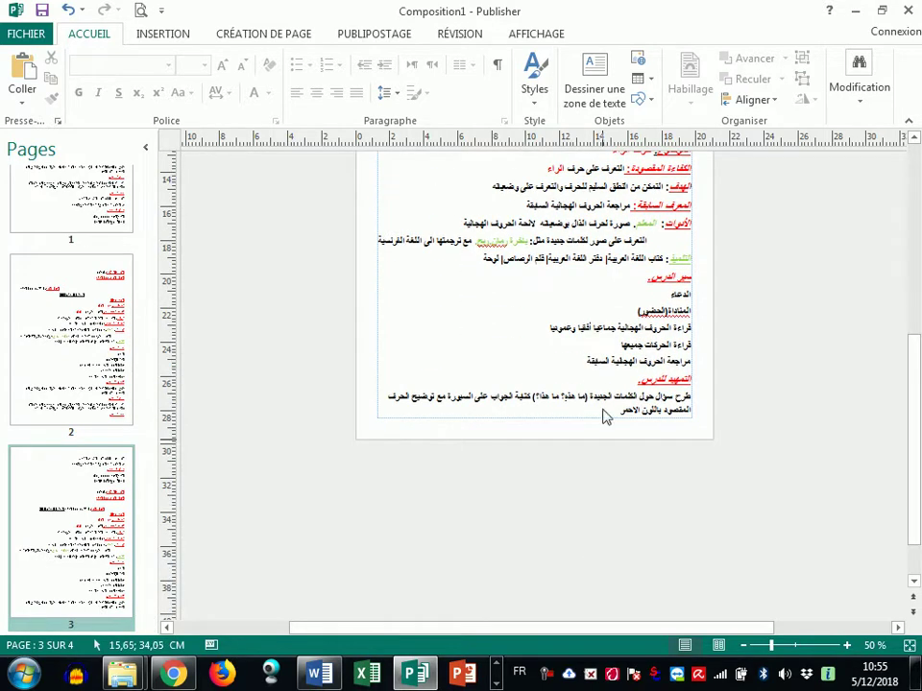
{"action": "scroll", "coordinate": [135, 475], "scroll_direction": "down", "scroll_amount": 1}
{"action": "scroll", "coordinate": [134, 475], "scroll_direction": "down", "scroll_amount": 2}
{"action": "left_click", "coordinate": [106, 558]}
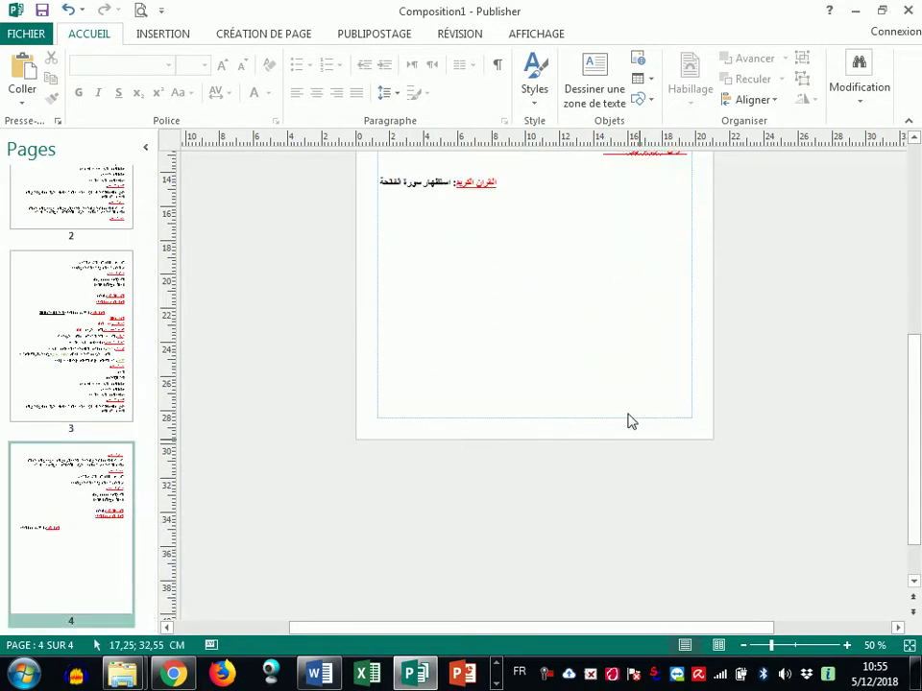
Shorten page 4's text box from its lower edge to about 8 cm tall so that its last lines overflow
{"action": "scroll", "coordinate": [548, 284], "scroll_direction": "up", "scroll_amount": 2}
{"action": "left_click", "coordinate": [548, 284]}
{"action": "scroll", "coordinate": [527, 424], "scroll_direction": "up", "scroll_amount": 2}
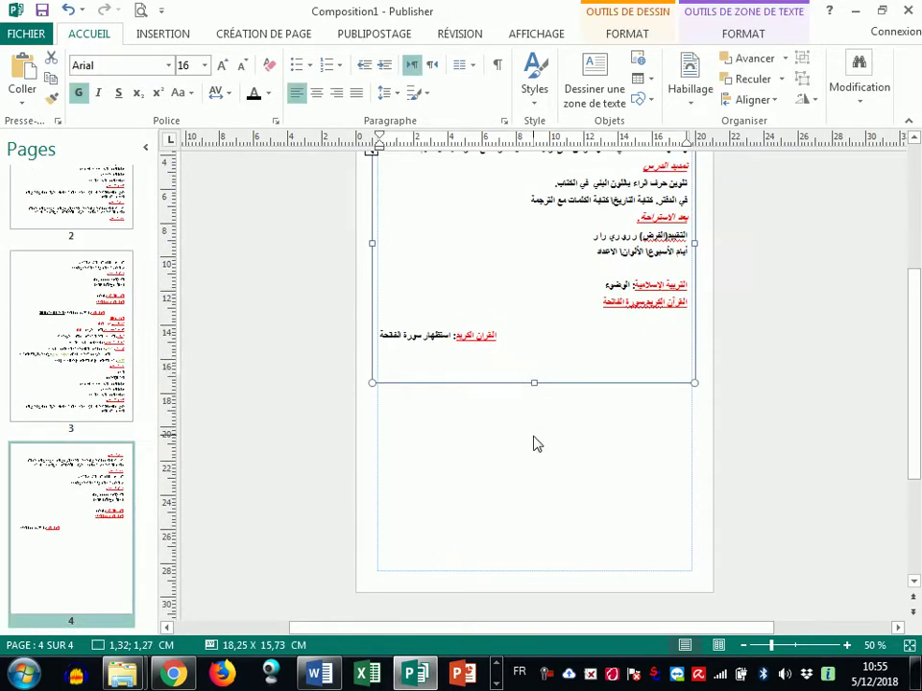
{"action": "left_click_drag", "start_coordinate": [534, 384], "coordinate": [538, 252]}
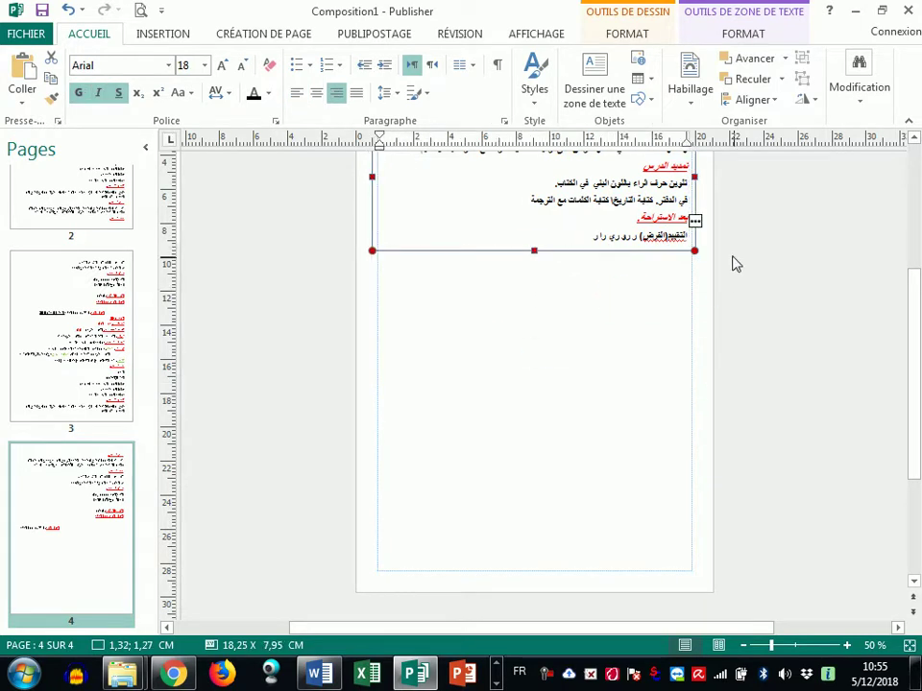
Flow the overflow of page 4's text box into a new small linked text box in the empty lower part of the page
{"action": "left_click", "coordinate": [696, 221]}
{"action": "left_click", "coordinate": [523, 415]}
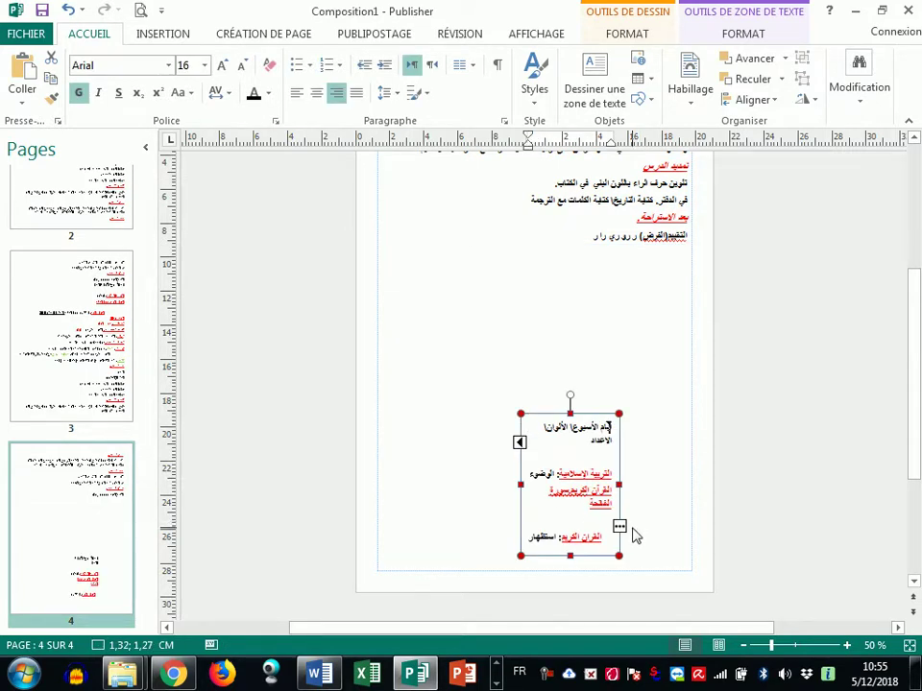
{"action": "scroll", "coordinate": [667, 569], "scroll_direction": "up", "scroll_amount": 5}
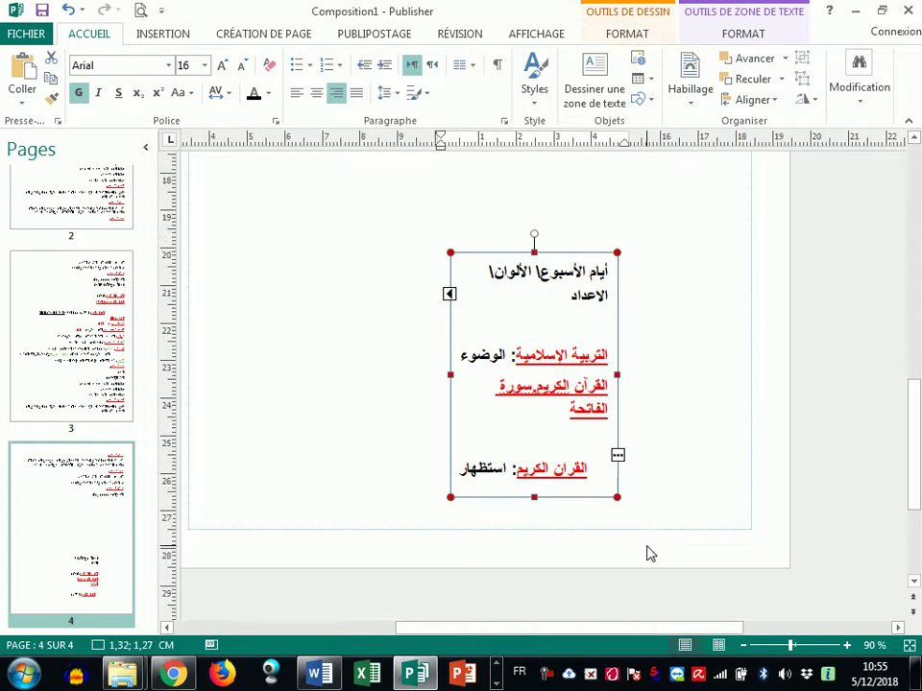